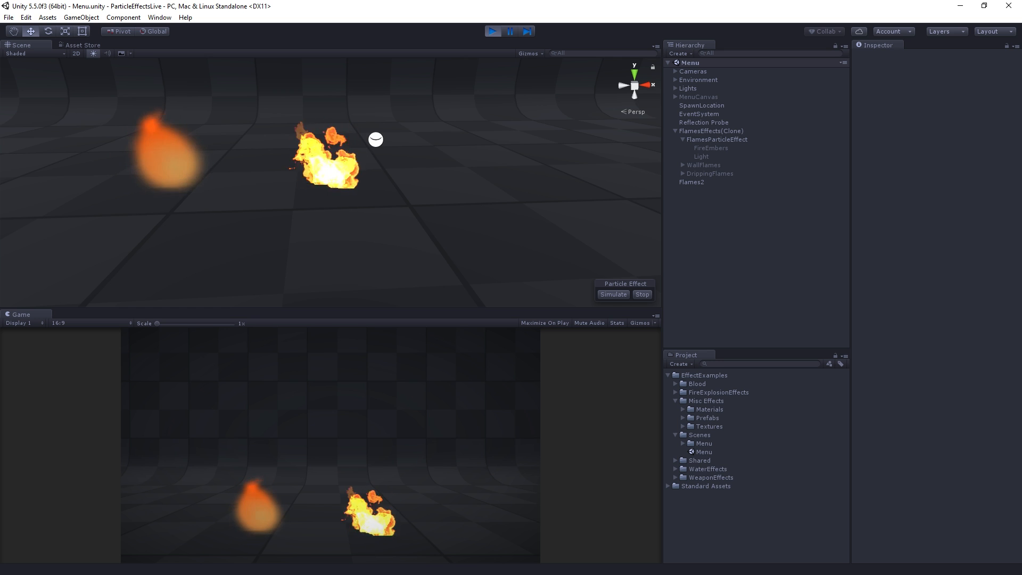
Enable the Noise module on the Flames2 particle system and expand its settings
{"action": "left_click", "coordinate": [708, 181]}
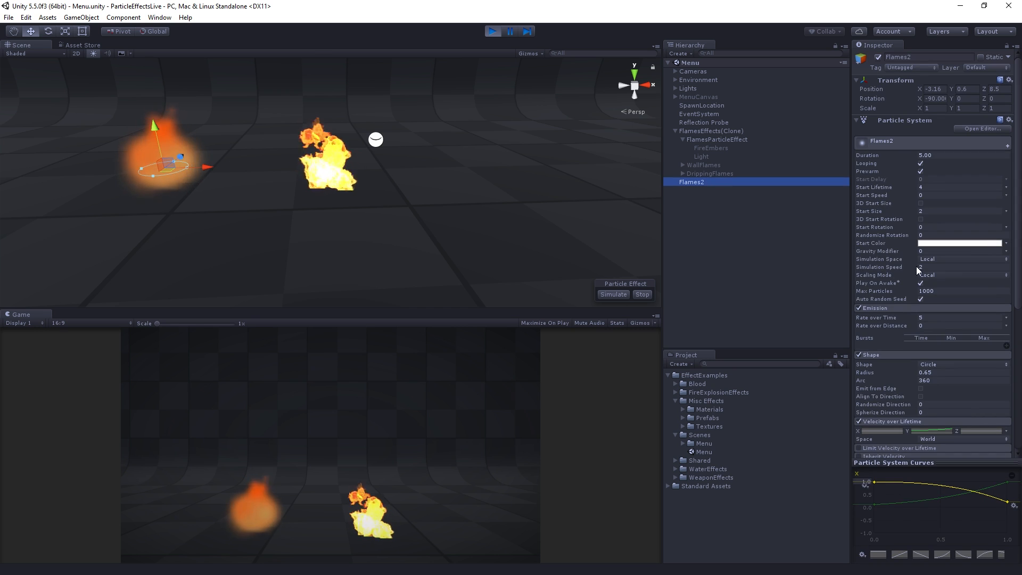
{"action": "scroll", "coordinate": [918, 284], "scroll_direction": "down", "scroll_amount": 10}
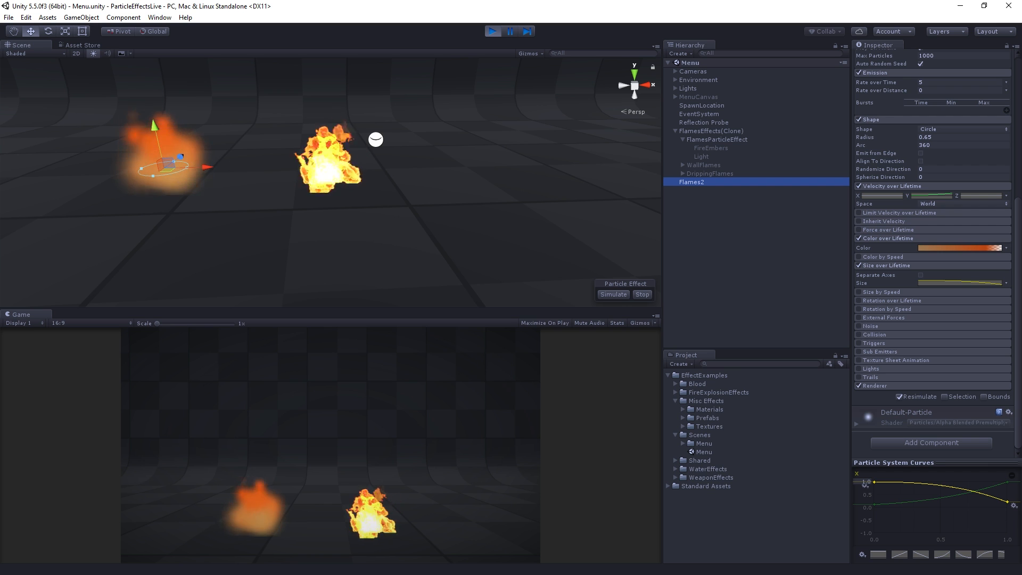
{"action": "left_click", "coordinate": [860, 326]}
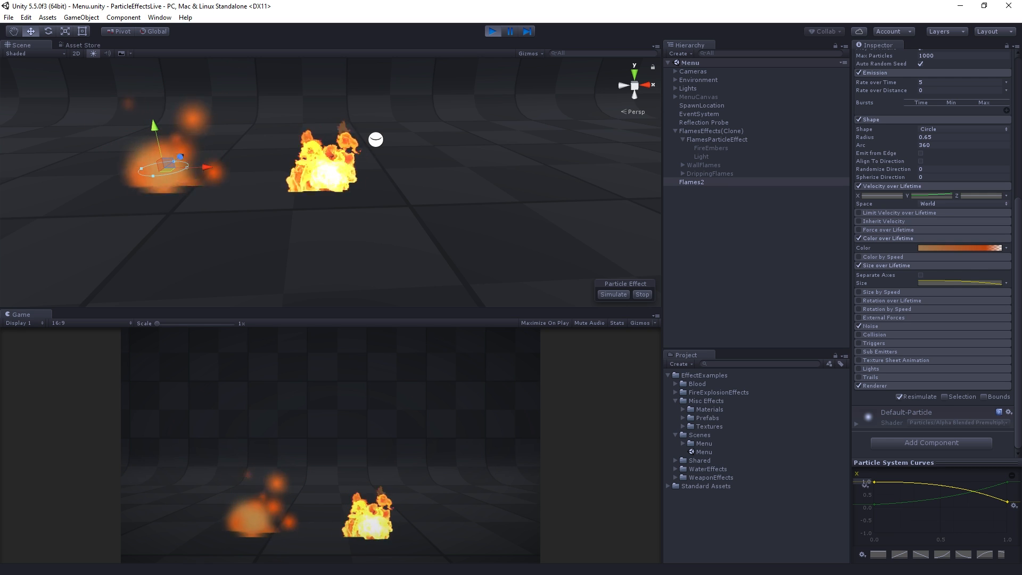
{"action": "left_click", "coordinate": [915, 326]}
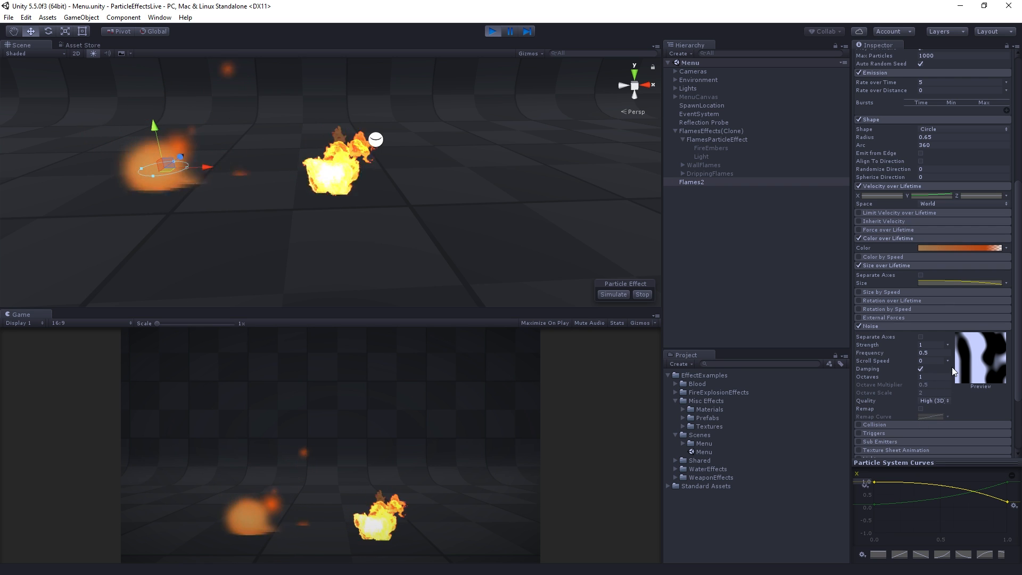
Adjust the Noise strength to 0.93 and the frequency to 0.52
{"action": "left_click", "coordinate": [916, 345]}
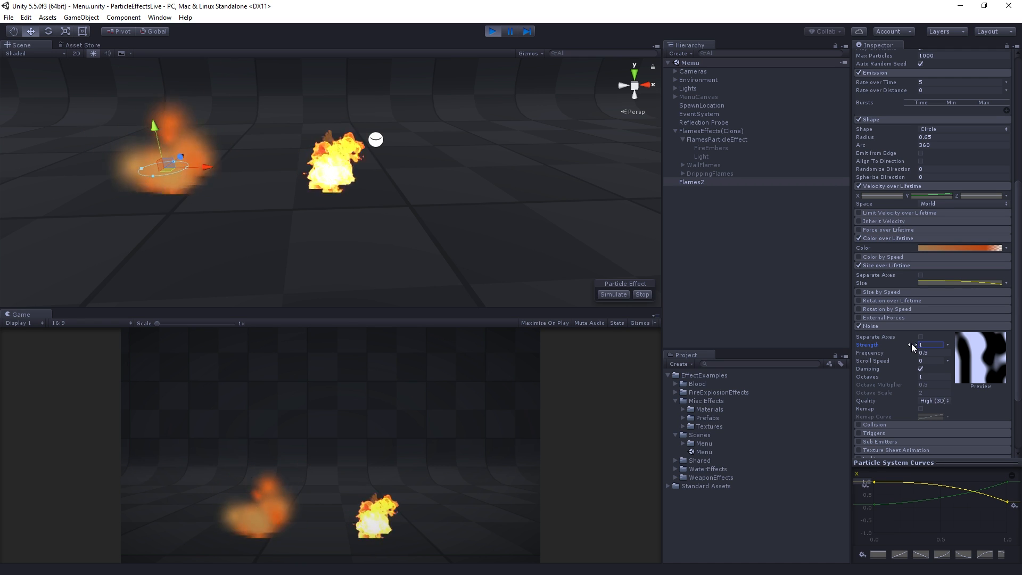
{"action": "left_click_drag", "start_coordinate": [913, 347], "coordinate": [921, 365]}
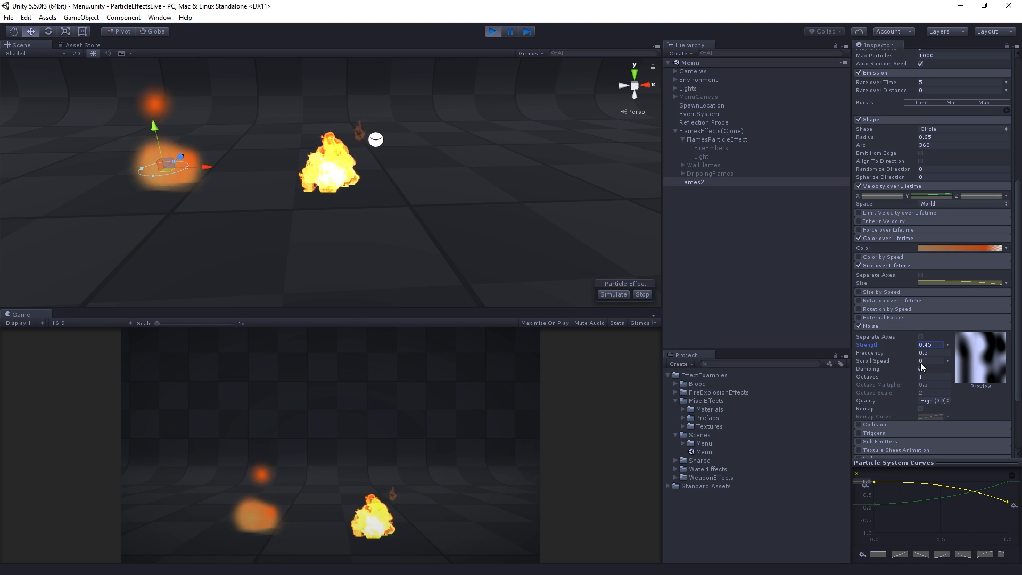
{"action": "left_click_drag", "start_coordinate": [921, 363], "coordinate": [921, 361]}
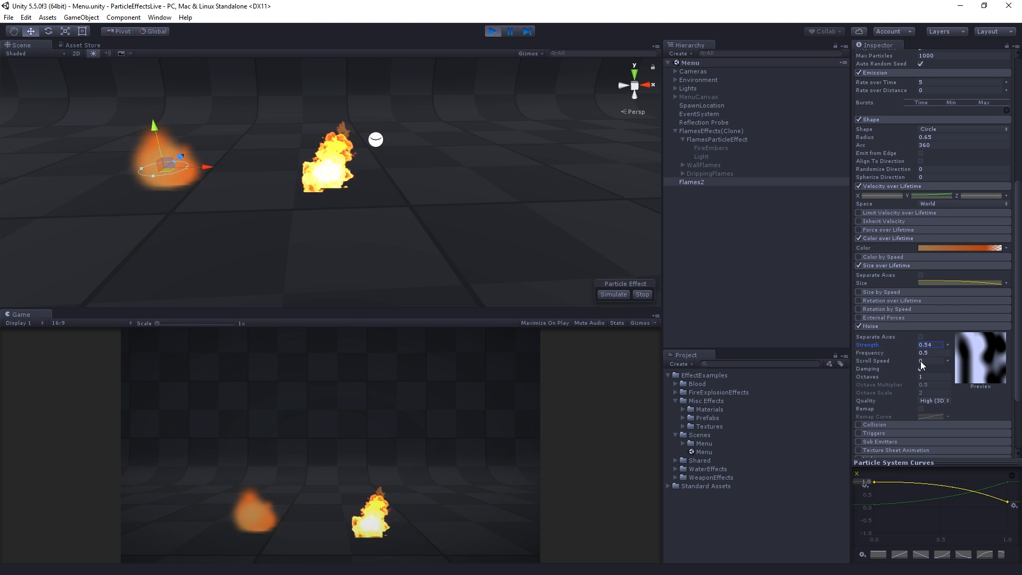
{"action": "left_click_drag", "start_coordinate": [922, 361], "coordinate": [923, 356]}
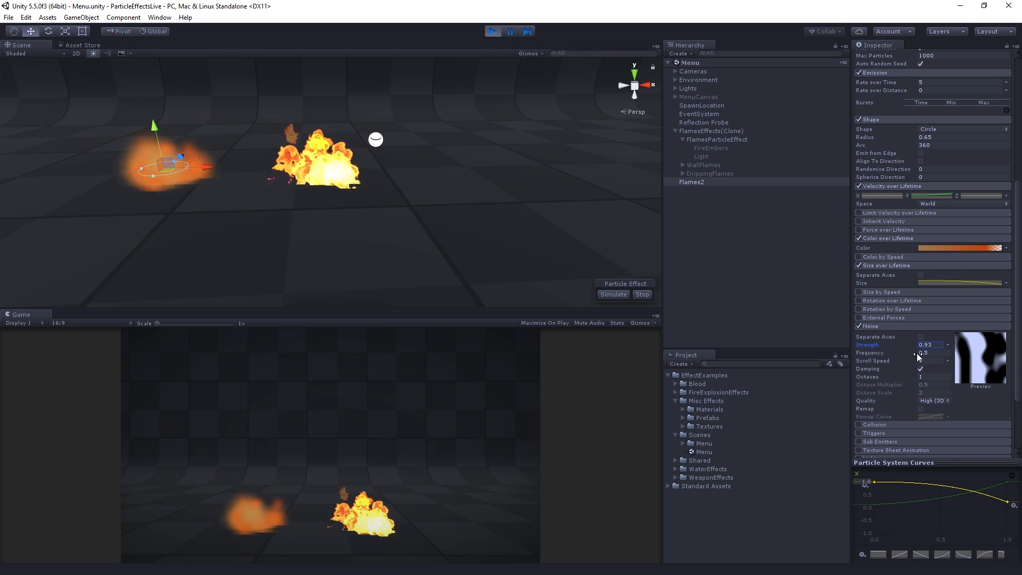
{"action": "left_click_drag", "start_coordinate": [916, 354], "coordinate": [994, 371]}
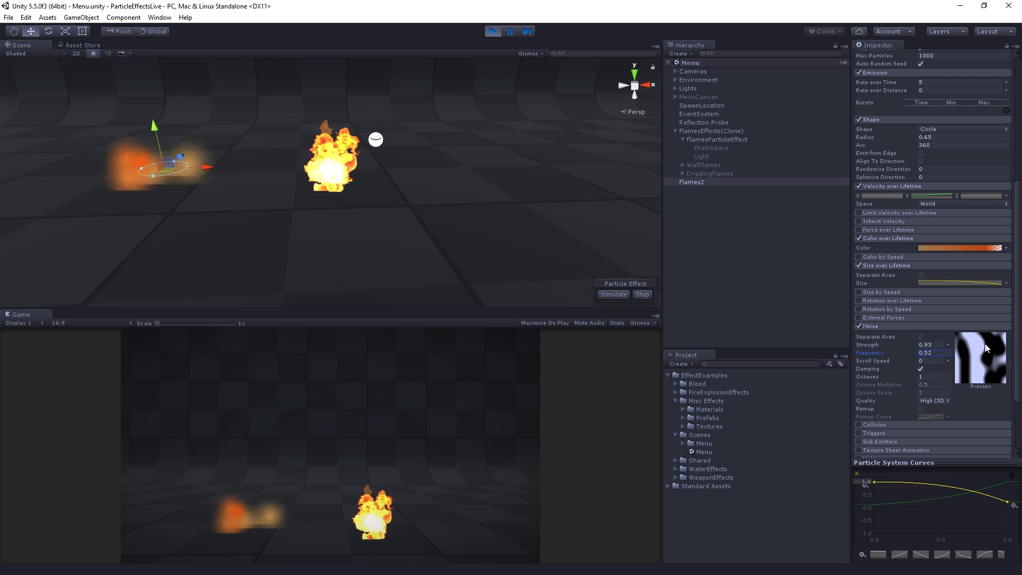
Try Noise quality Low (1D), raise the frequency to 1.9, and compare it with Medium (2D) and High (3D)
{"action": "left_click", "coordinate": [943, 401]}
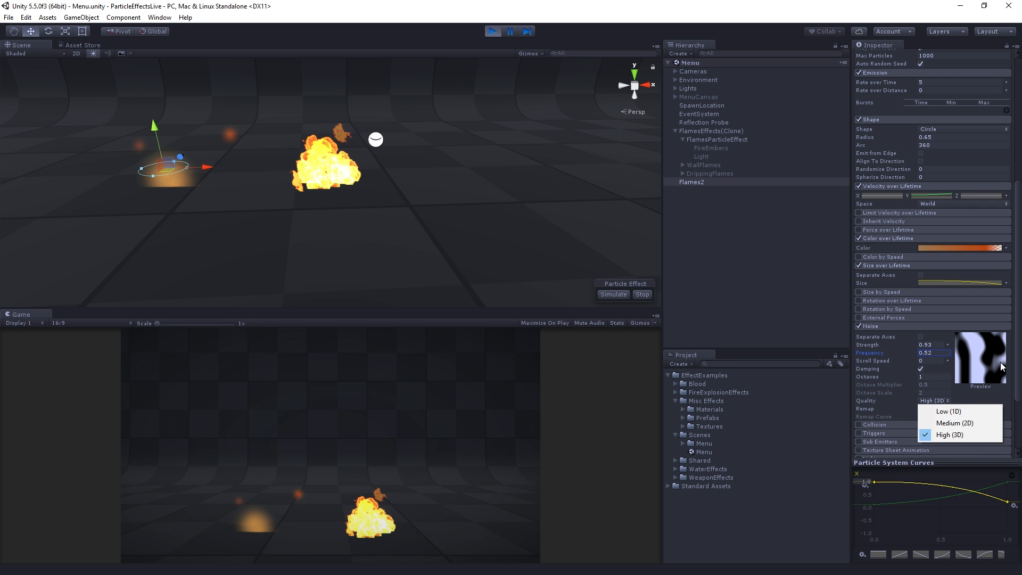
{"action": "left_click", "coordinate": [980, 411]}
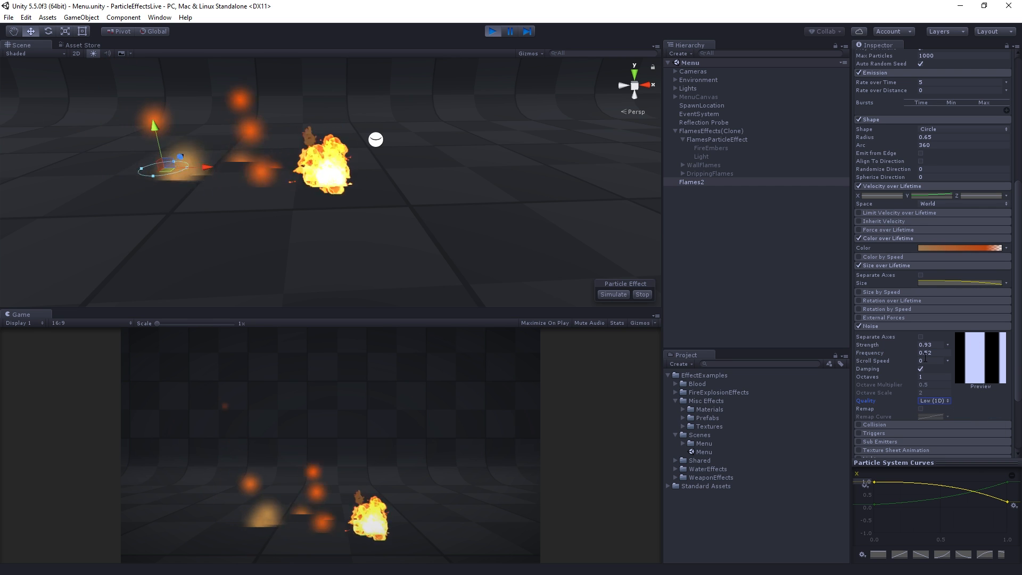
{"action": "left_click_drag", "start_coordinate": [915, 352], "coordinate": [919, 332]}
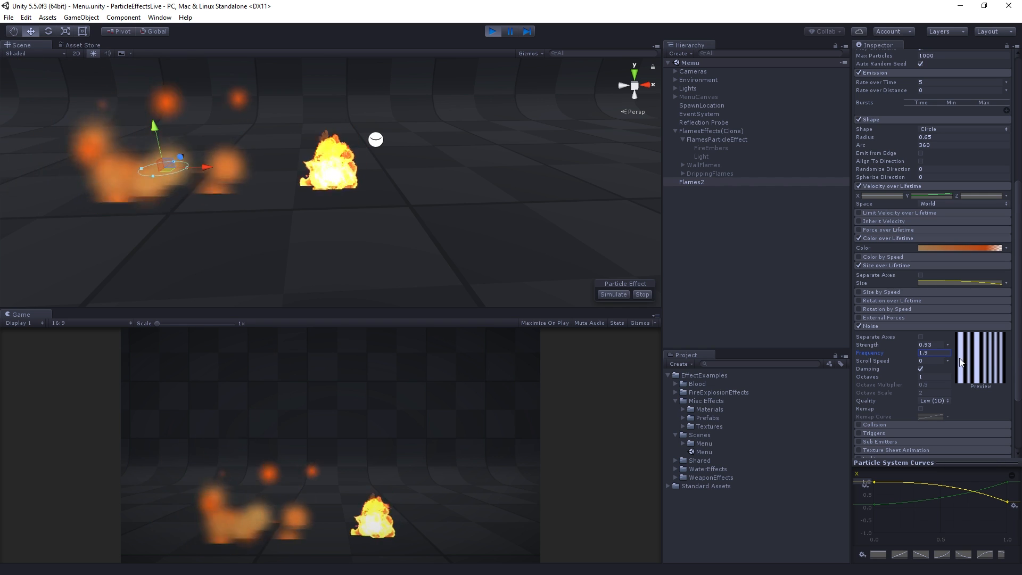
{"action": "left_click", "coordinate": [939, 400]}
{"action": "left_click", "coordinate": [948, 420]}
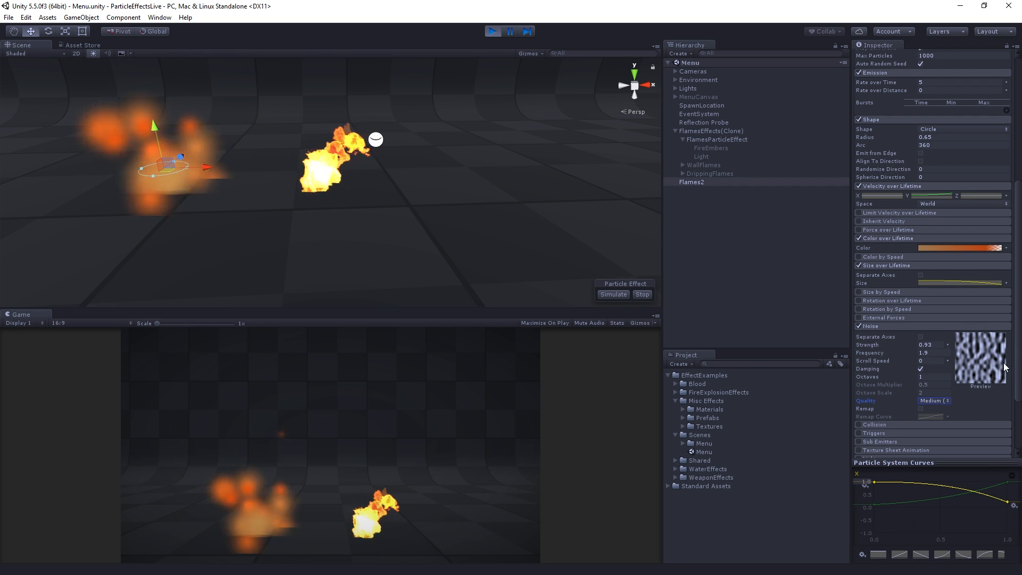
{"action": "left_click", "coordinate": [935, 401]}
{"action": "left_click", "coordinate": [951, 432]}
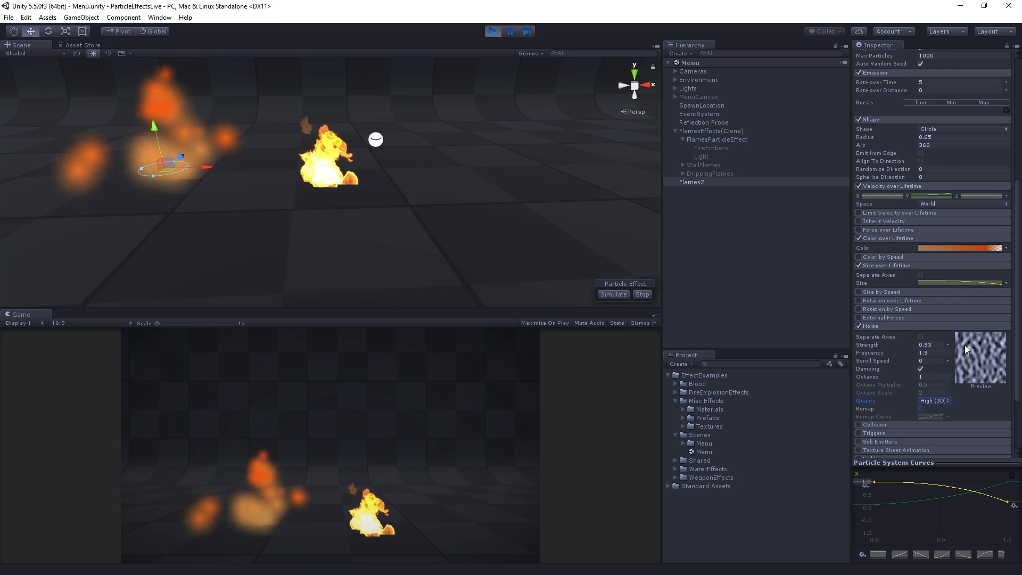
Cycle the Noise quality through Low (1D) and Medium (2D) back to High (3D) to compare the flame motion
{"action": "left_click", "coordinate": [932, 400]}
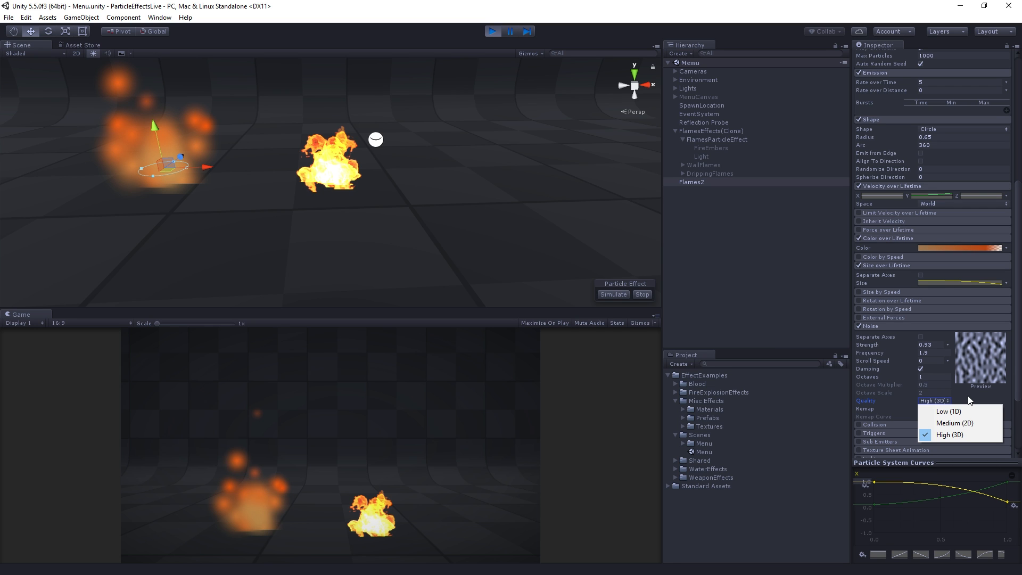
{"action": "left_click", "coordinate": [964, 411]}
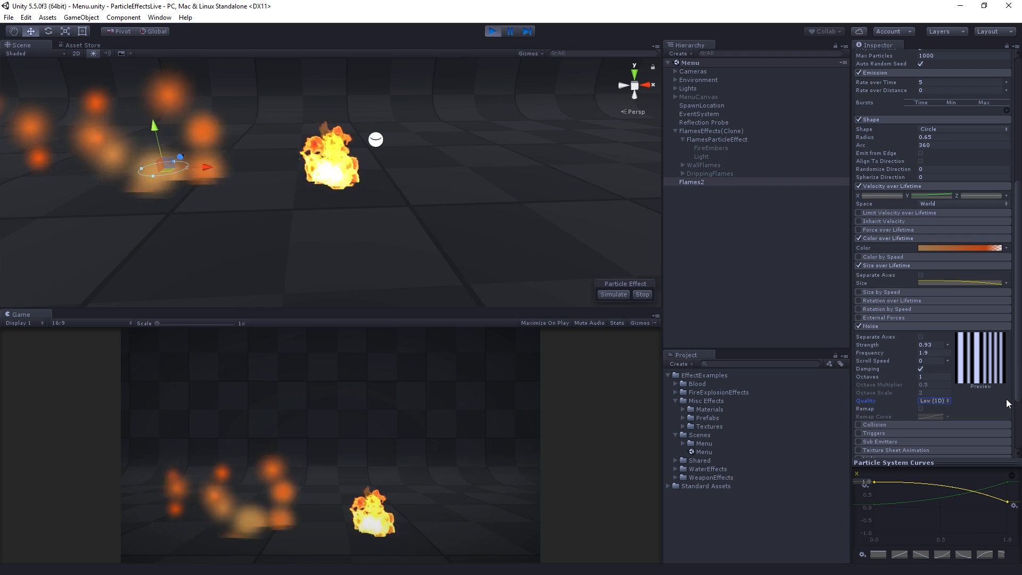
{"action": "left_click", "coordinate": [935, 400]}
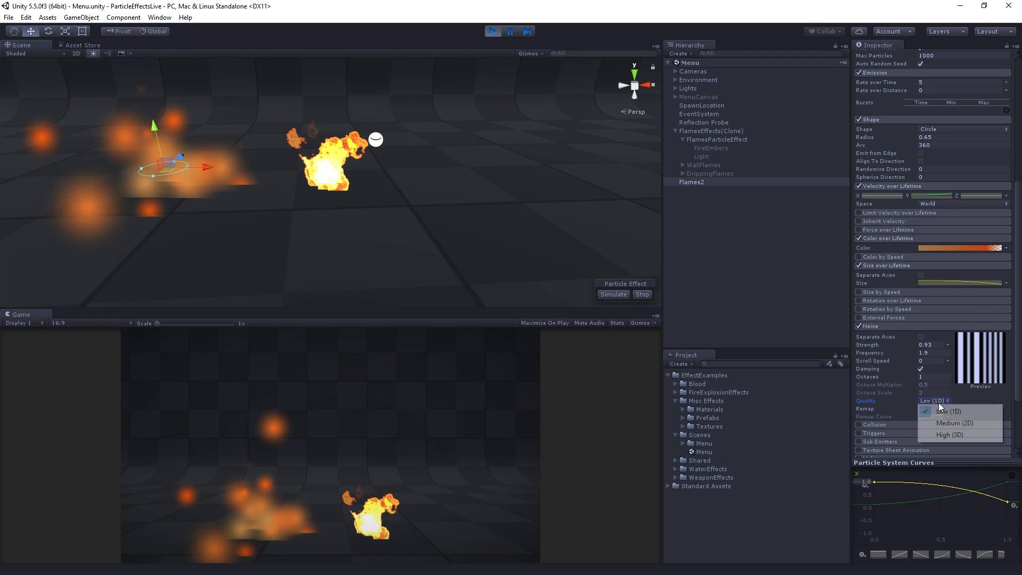
{"action": "left_click", "coordinate": [946, 421]}
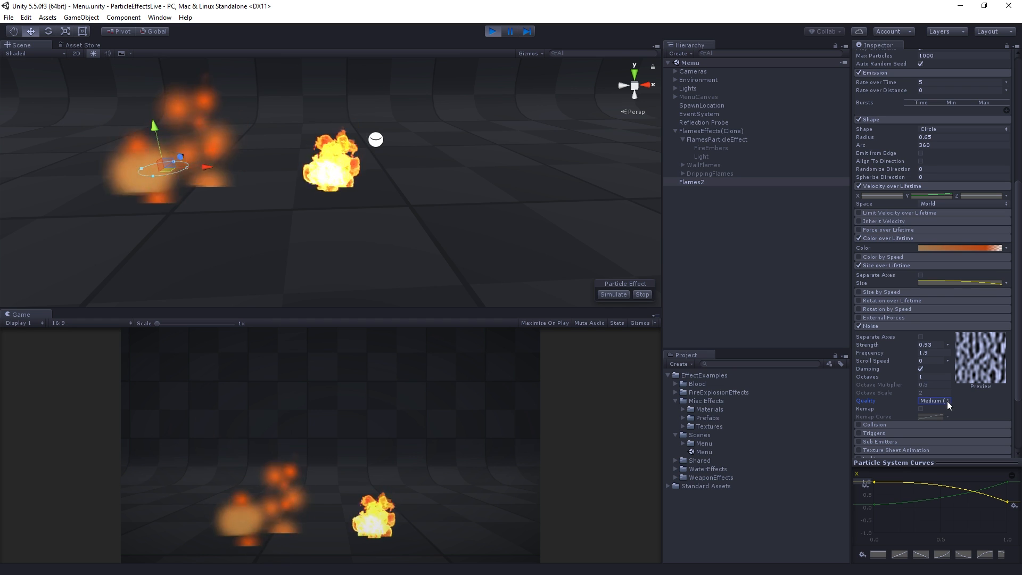
{"action": "left_click", "coordinate": [933, 401]}
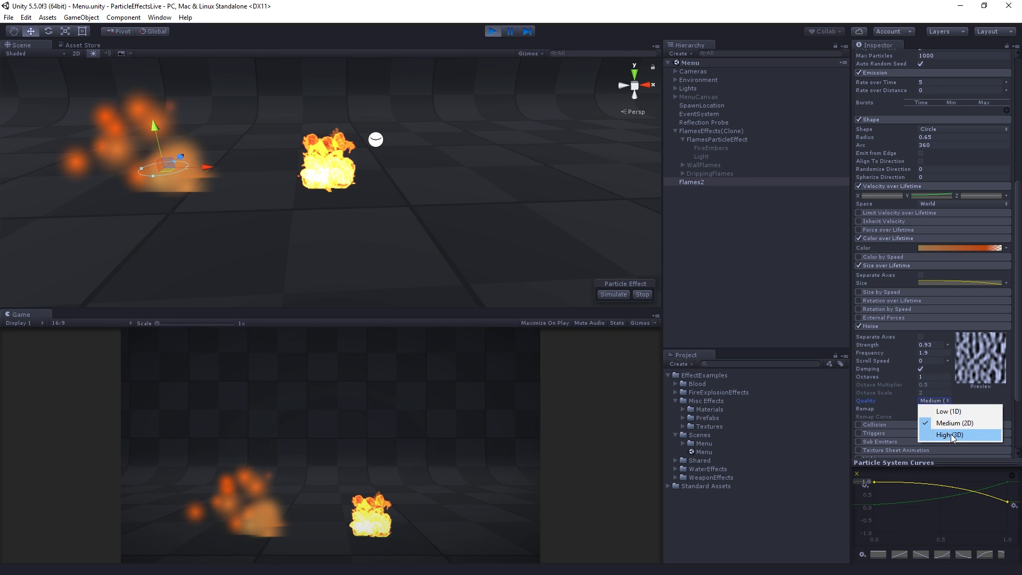
{"action": "left_click", "coordinate": [950, 436]}
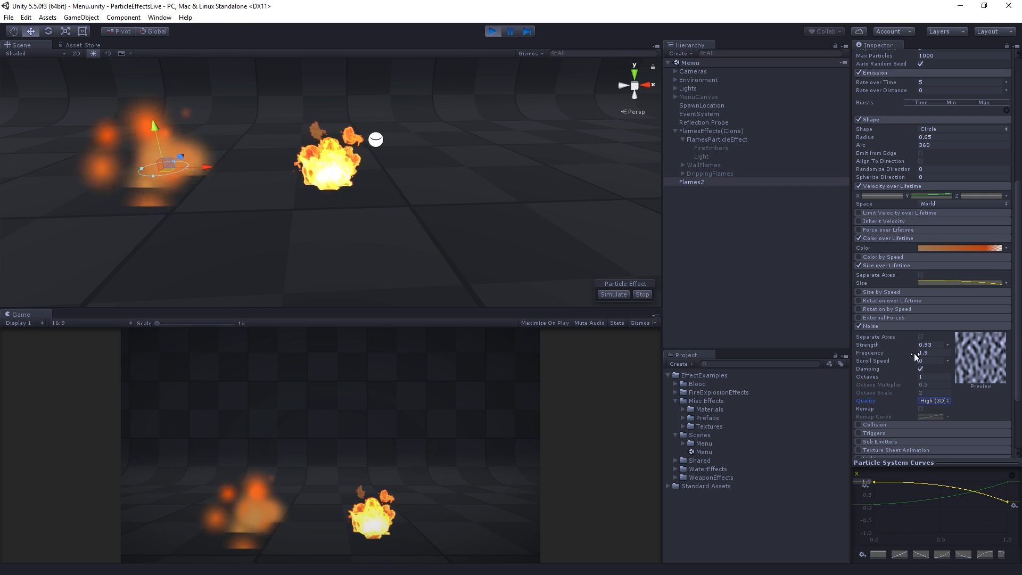
Set the Noise strength to 1.51 and the frequency to 0.75
{"action": "left_click_drag", "start_coordinate": [916, 353], "coordinate": [916, 344]}
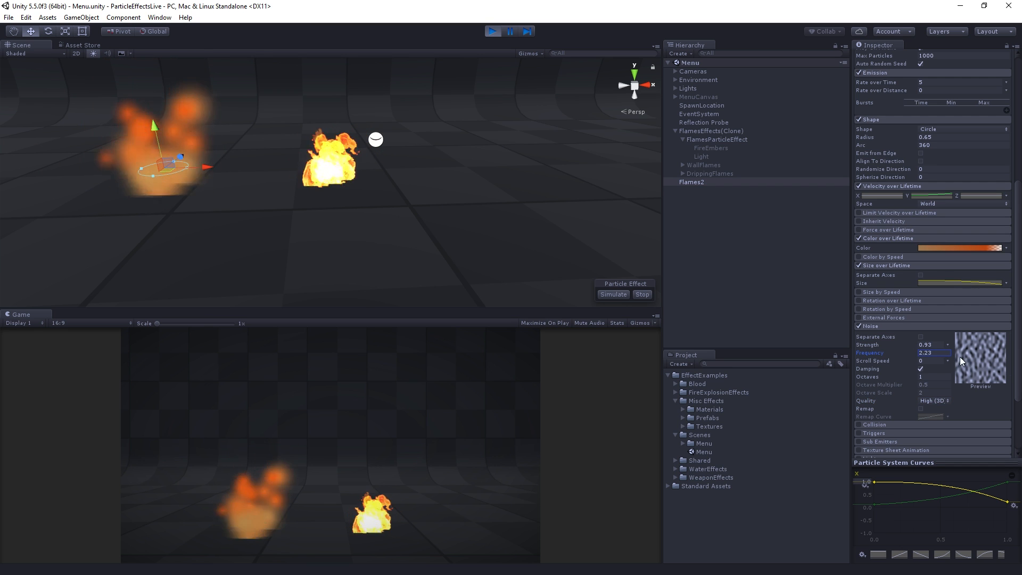
{"action": "left_click_drag", "start_coordinate": [915, 345], "coordinate": [928, 391]}
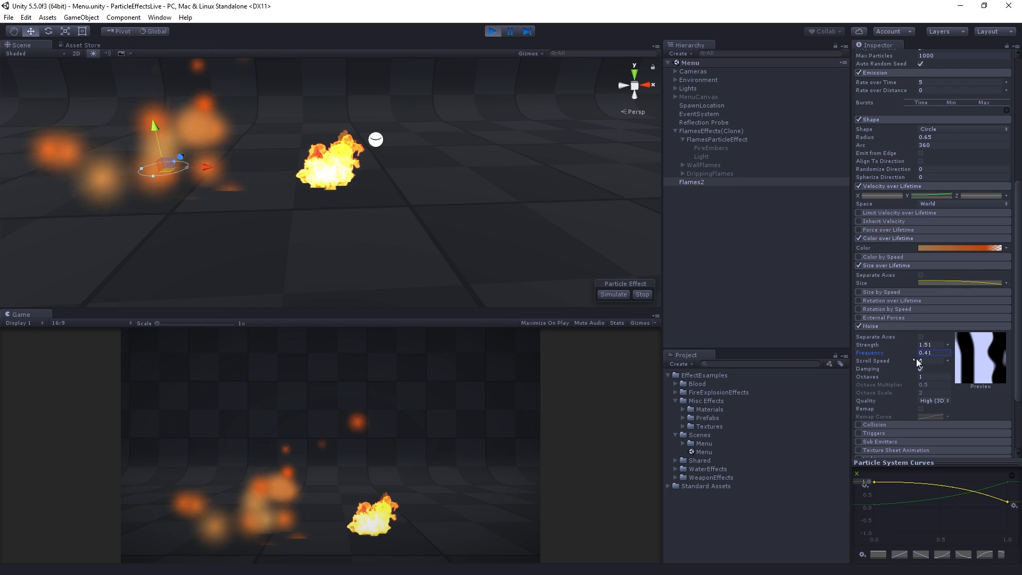
{"action": "left_click_drag", "start_coordinate": [913, 353], "coordinate": [915, 347]}
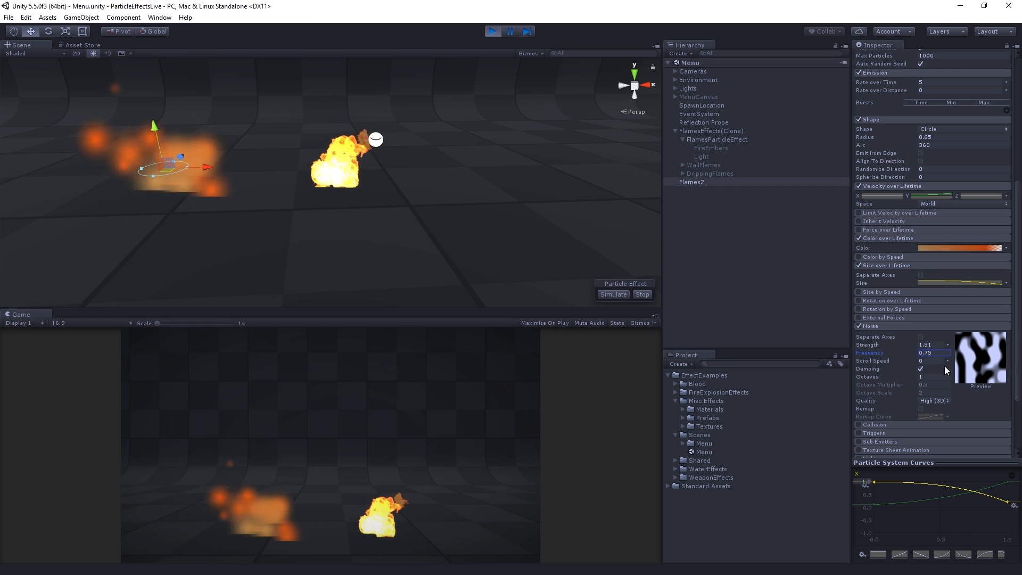
Test Noise frequencies up to about 5, ending with the frequency set to 0.5
{"action": "left_click_drag", "start_coordinate": [915, 353], "coordinate": [915, 338]}
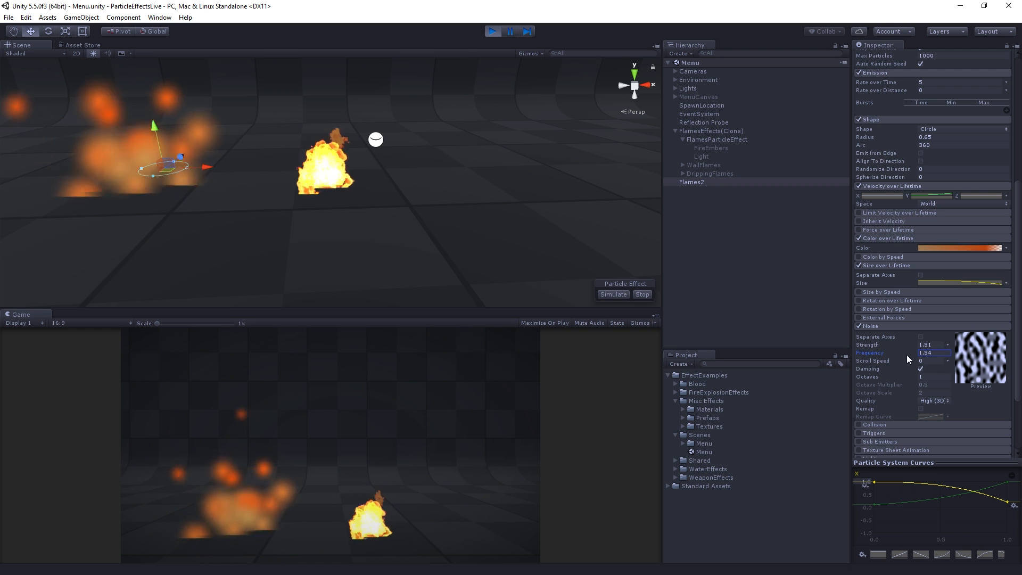
{"action": "left_click_drag", "start_coordinate": [912, 357], "coordinate": [918, 313]}
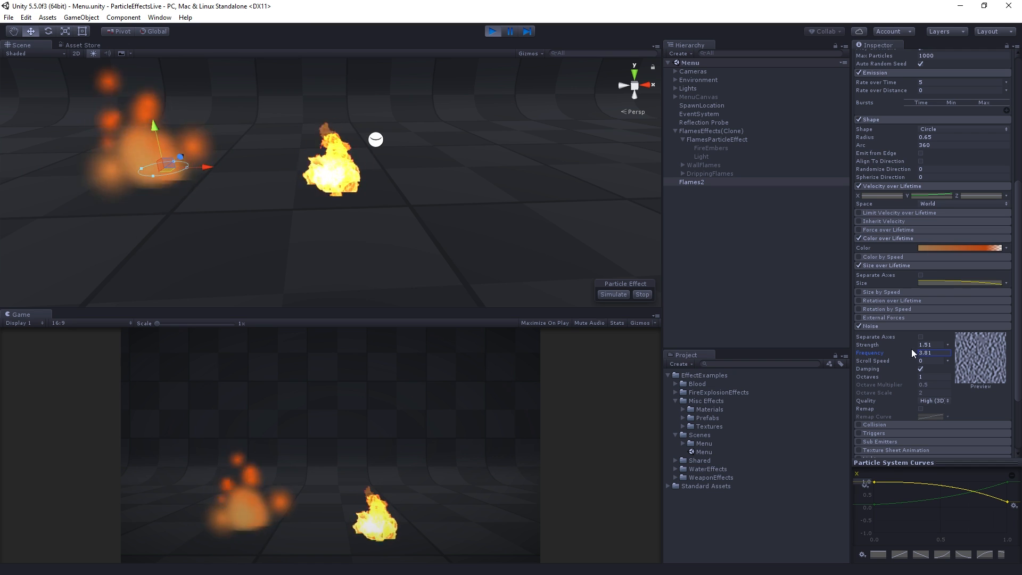
{"action": "left_click_drag", "start_coordinate": [915, 353], "coordinate": [918, 330]}
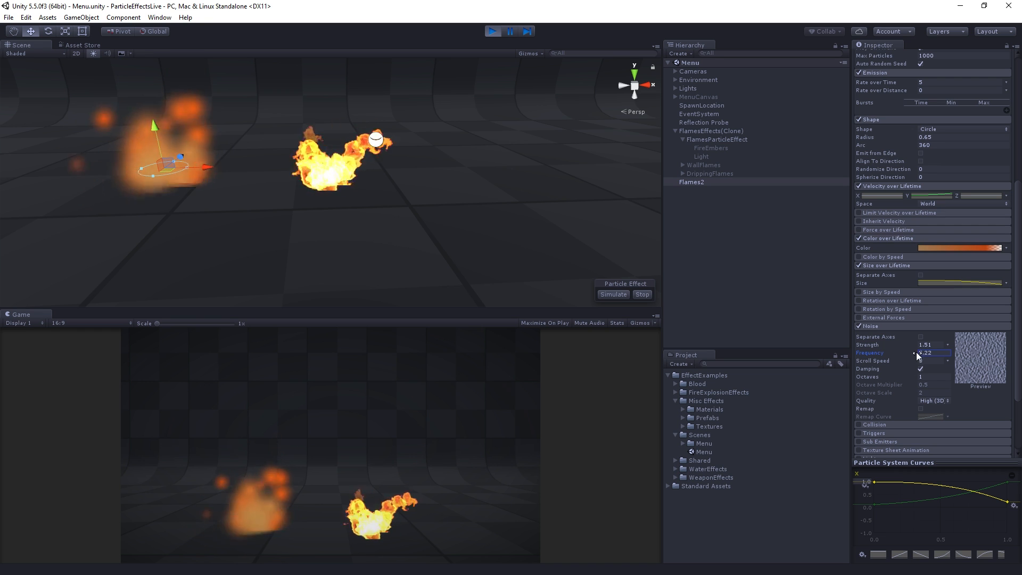
{"action": "left_click_drag", "start_coordinate": [918, 353], "coordinate": [918, 356]}
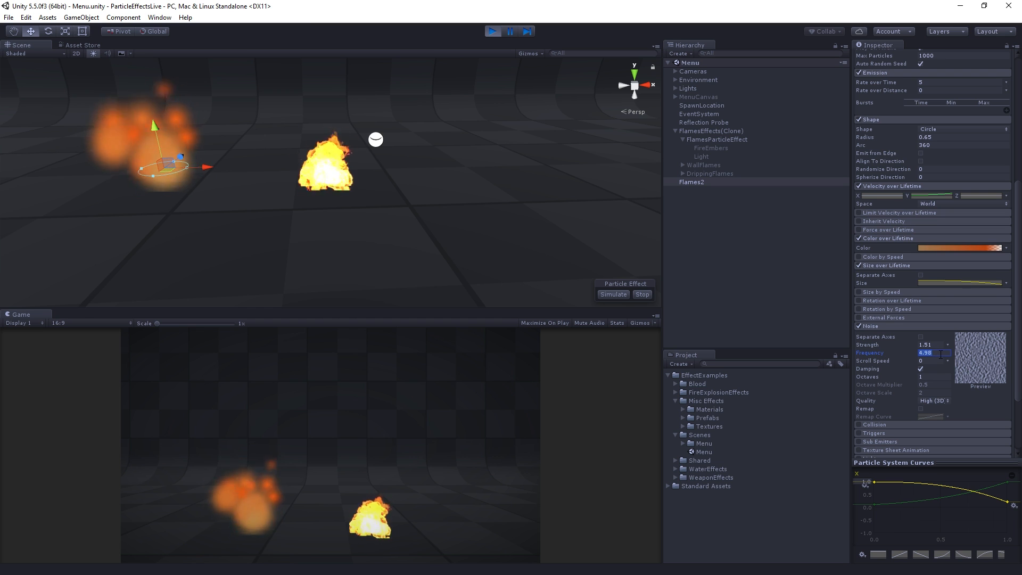
{"action": "type", "text": "0.5"}
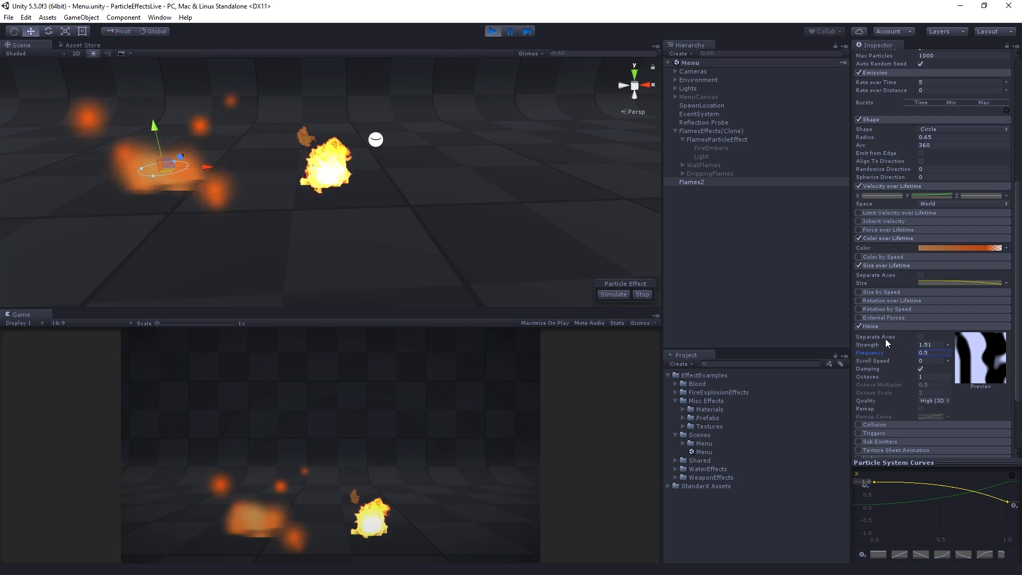
Turn on Separate Axes for the noise and switch the per-axis strength from constants to Curve
{"action": "left_click", "coordinate": [921, 337]}
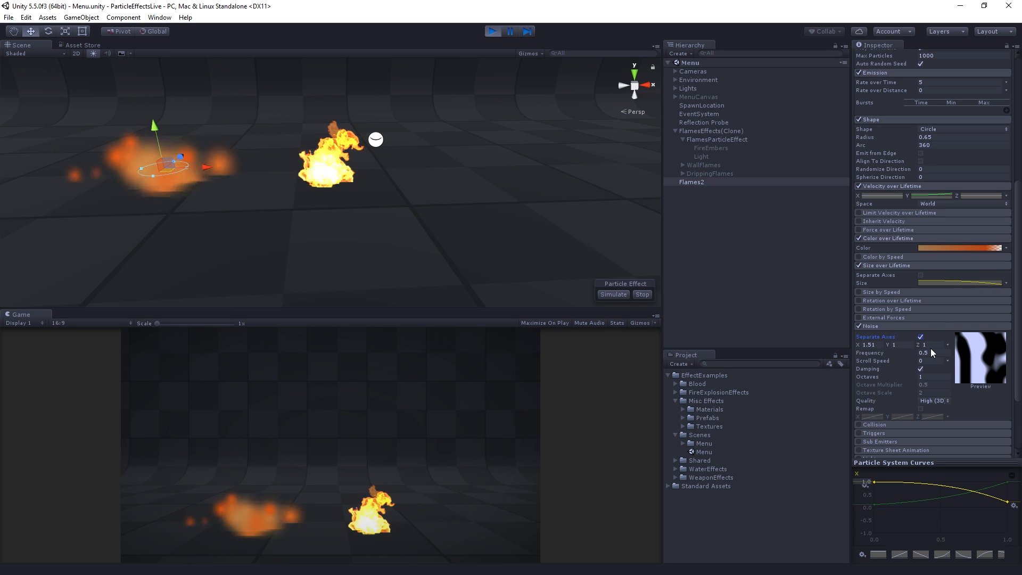
{"action": "left_click", "coordinate": [949, 345]}
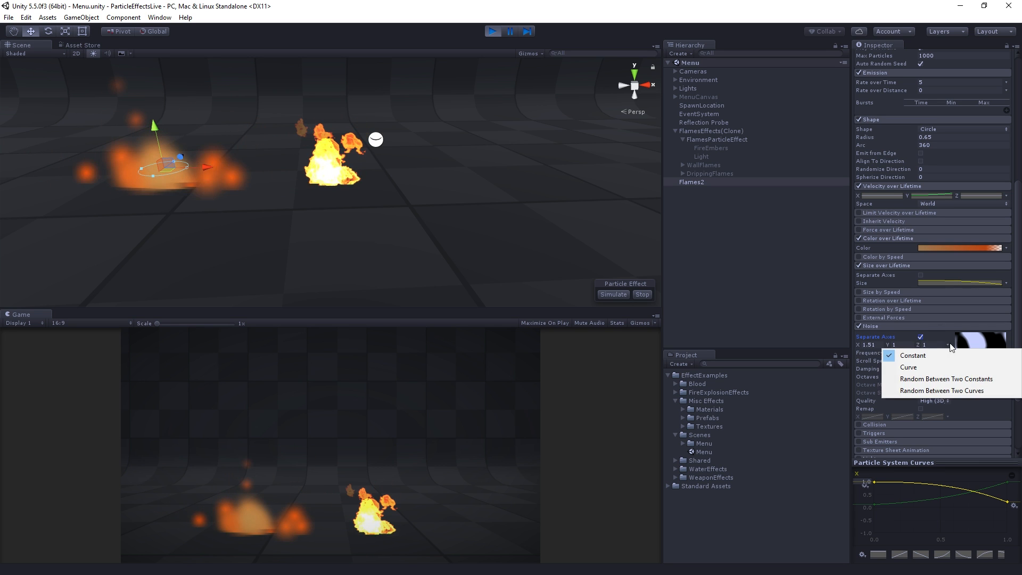
{"action": "left_click", "coordinate": [912, 366]}
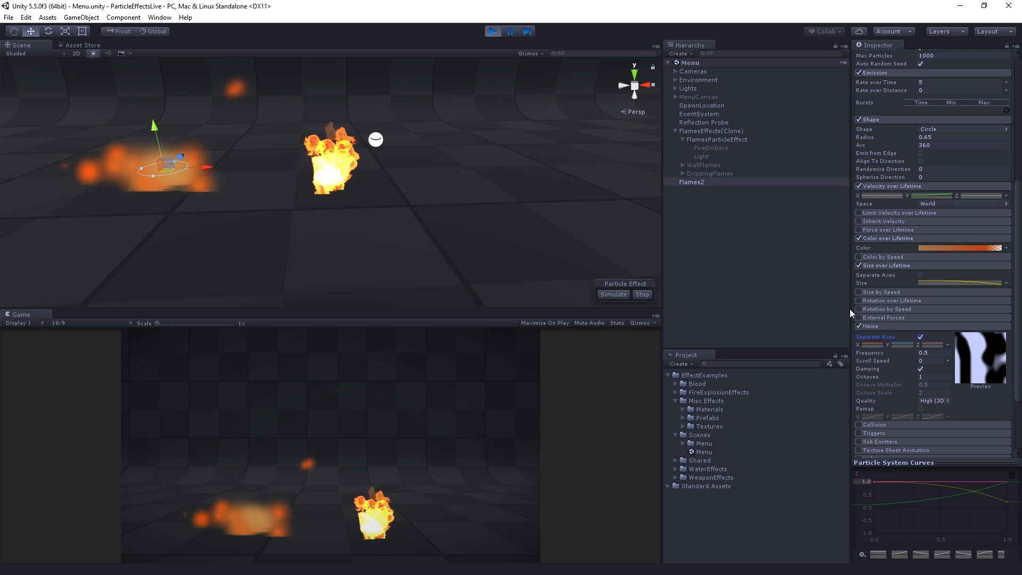
Widen the Inspector and isolate the noise X strength curve in the curve editor by hiding the velocity and size curves
{"action": "left_click_drag", "start_coordinate": [852, 313], "coordinate": [807, 315]}
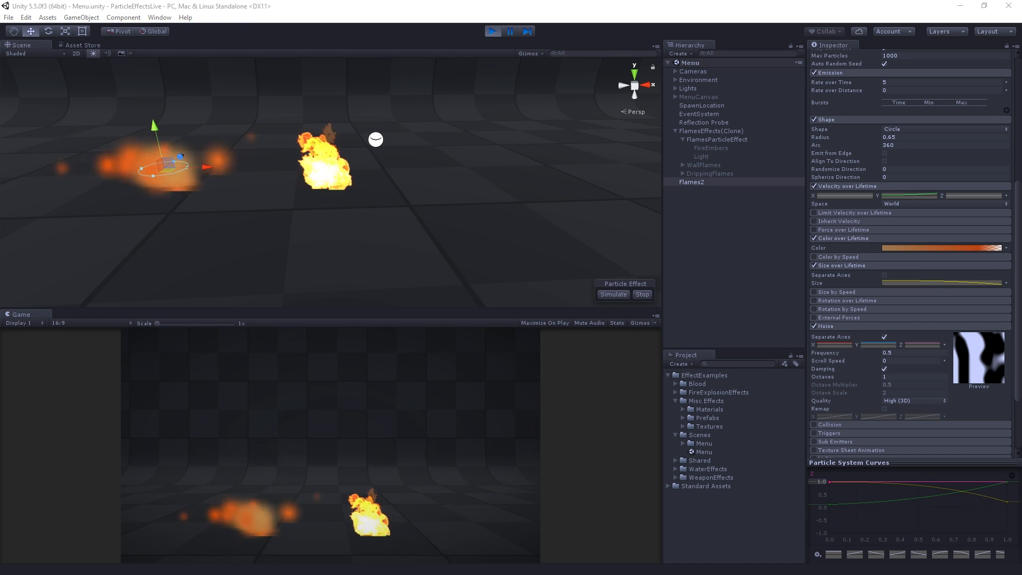
{"action": "left_click", "coordinate": [832, 344]}
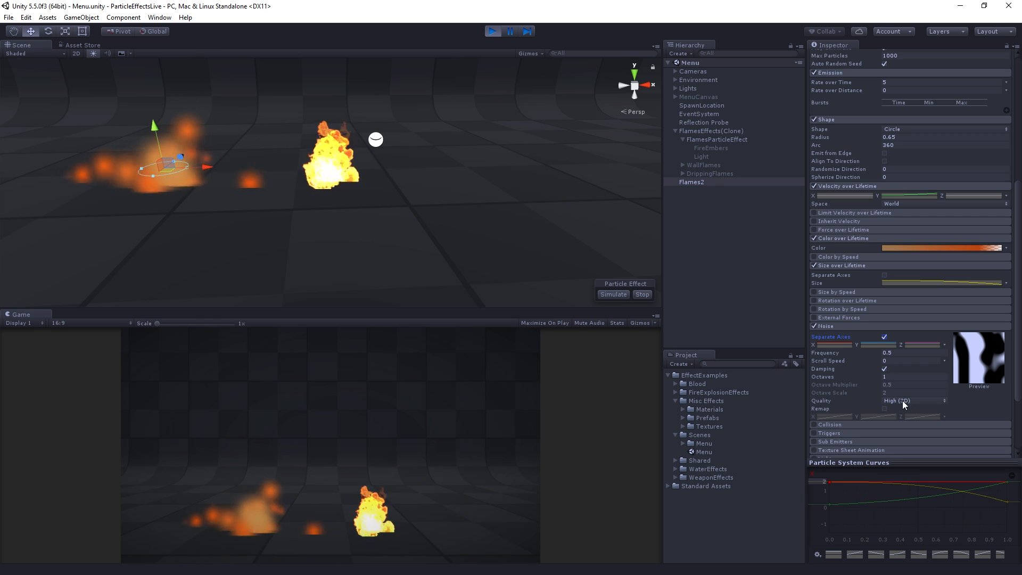
{"action": "left_click", "coordinate": [901, 196]}
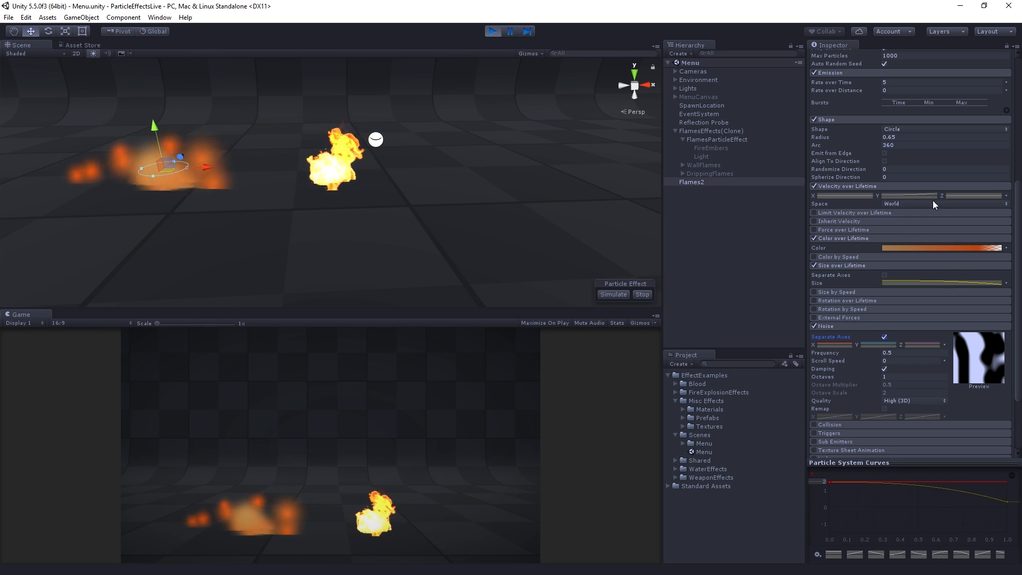
{"action": "left_click", "coordinate": [928, 283]}
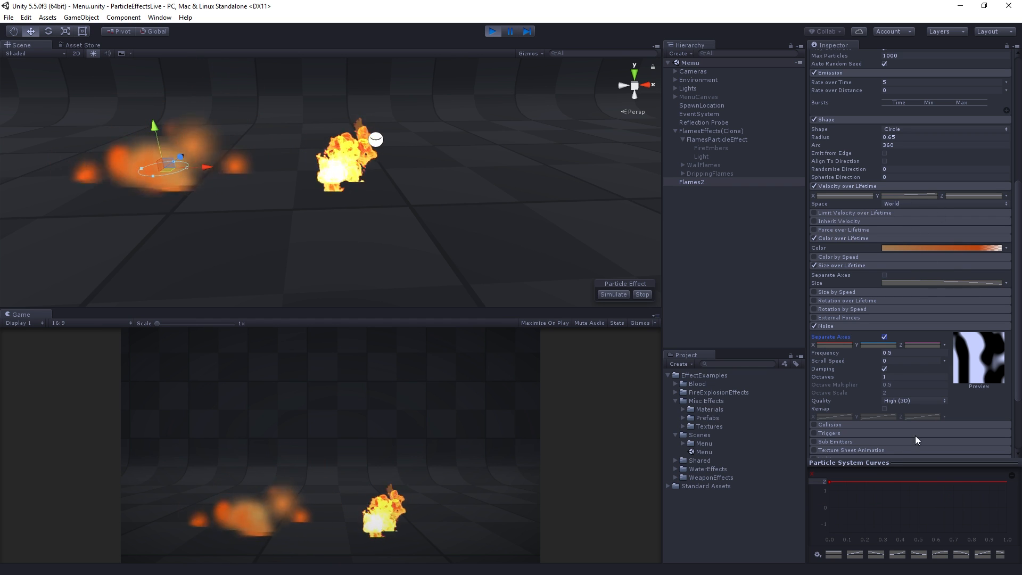
Compare the noise strength curve with the Size over Lifetime and Velocity over Lifetime curves, then hide those two curves again
{"action": "left_click", "coordinate": [923, 282]}
{"action": "left_click", "coordinate": [924, 197]}
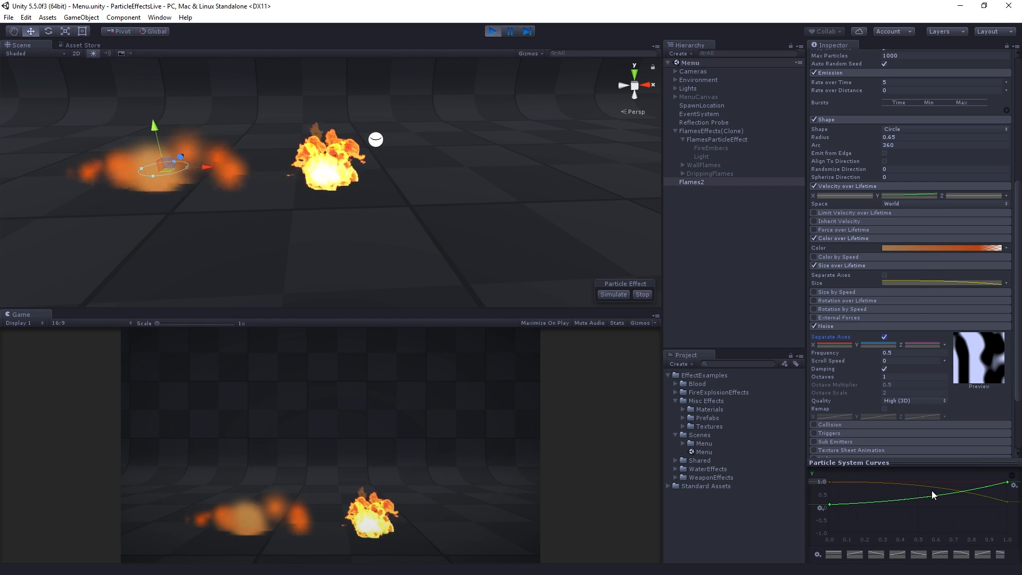
{"action": "left_click", "coordinate": [931, 283]}
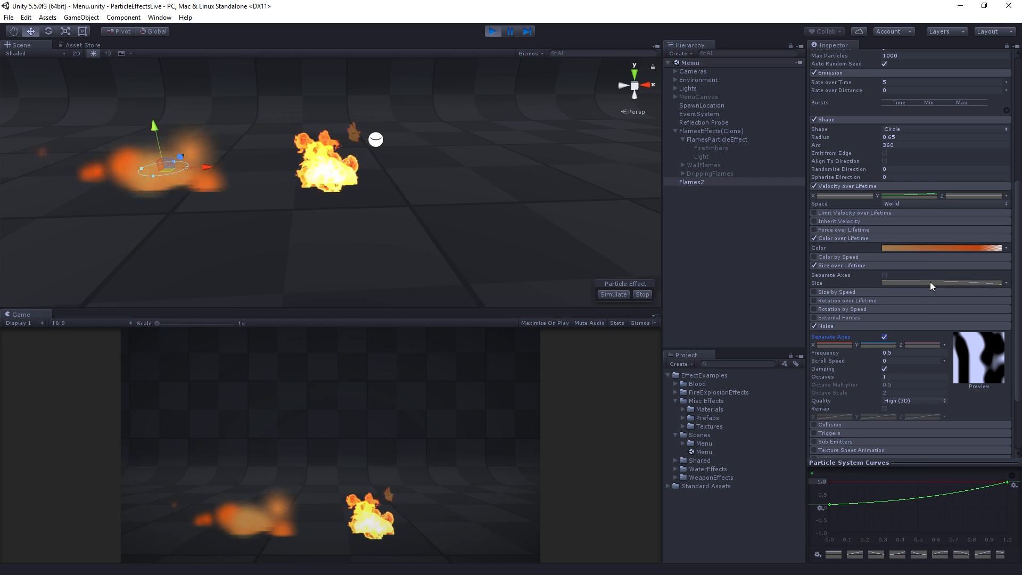
{"action": "left_click", "coordinate": [915, 195]}
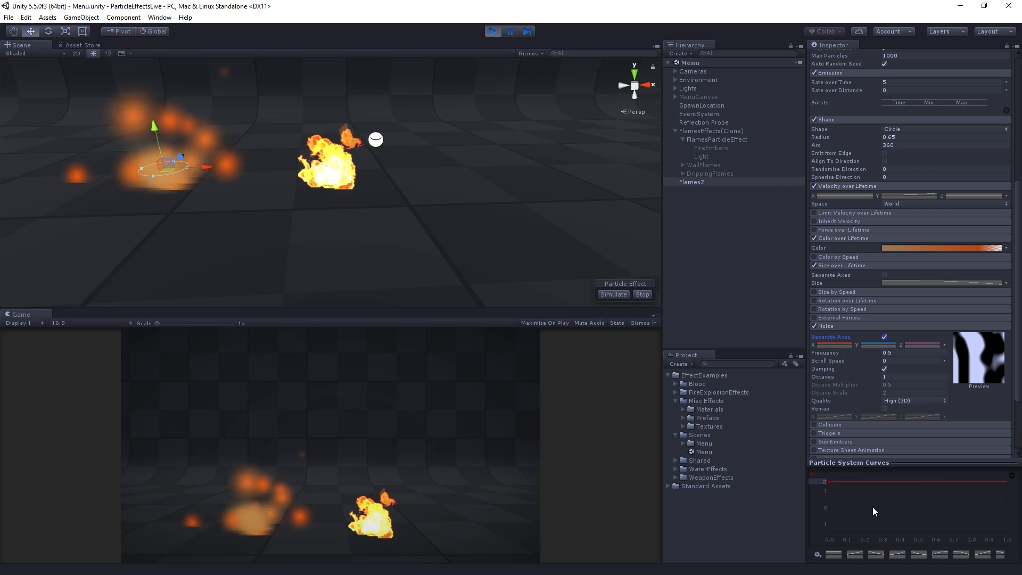
Shape the noise X strength curve to start at 0, stay low early and rise to about 0.5 at the end of the lifetime
{"action": "left_click_drag", "start_coordinate": [829, 481], "coordinate": [830, 506]}
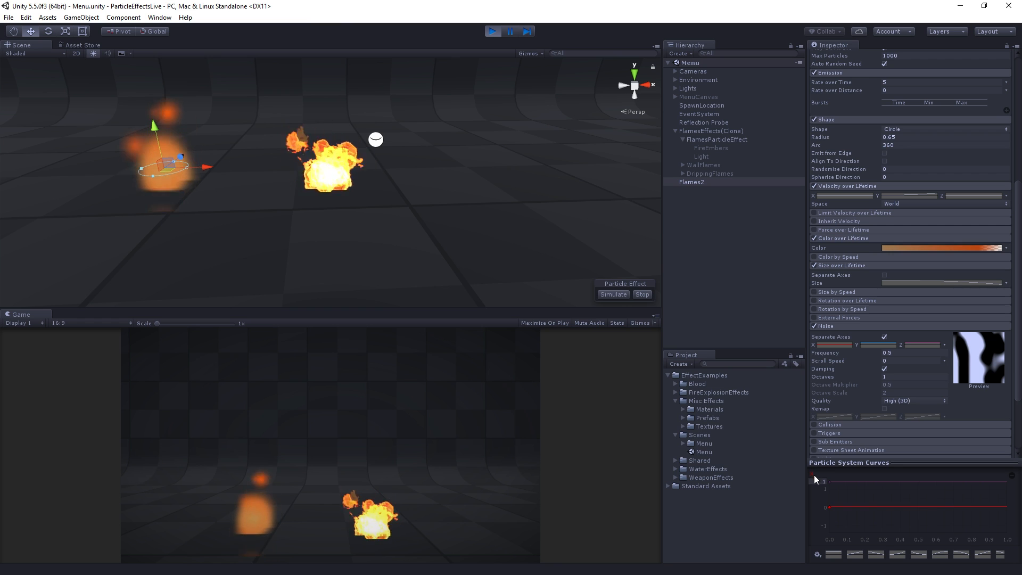
{"action": "left_click_drag", "start_coordinate": [813, 474], "coordinate": [813, 505]}
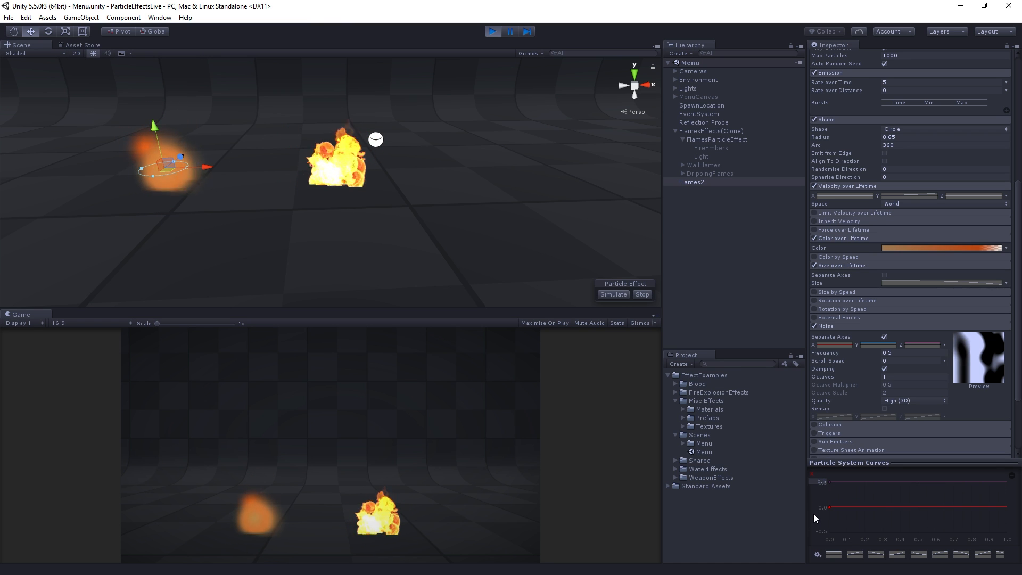
{"action": "left_click", "coordinate": [1003, 510]}
{"action": "left_click_drag", "start_coordinate": [1004, 510], "coordinate": [1008, 487]}
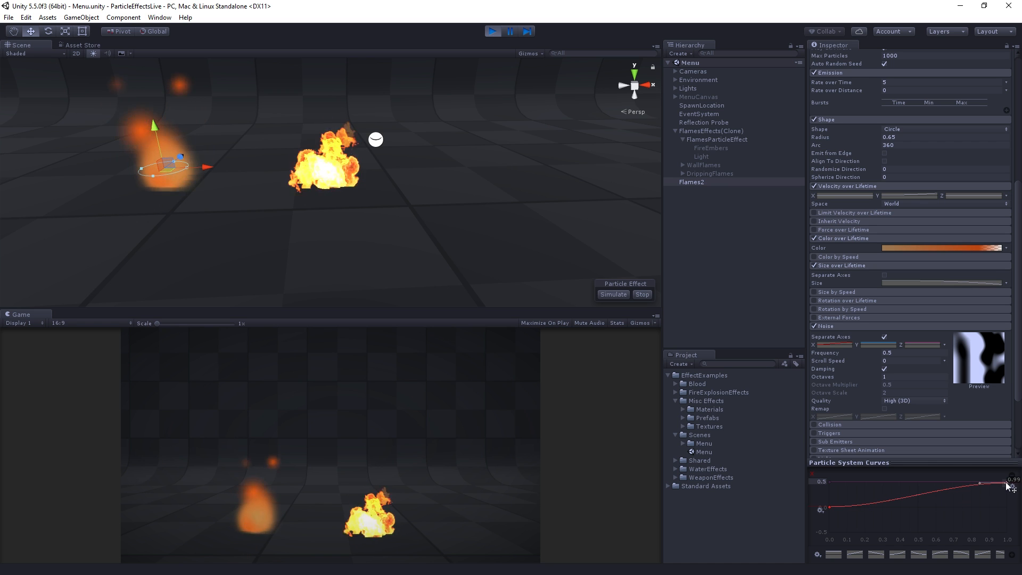
{"action": "left_click_drag", "start_coordinate": [980, 484], "coordinate": [986, 493]}
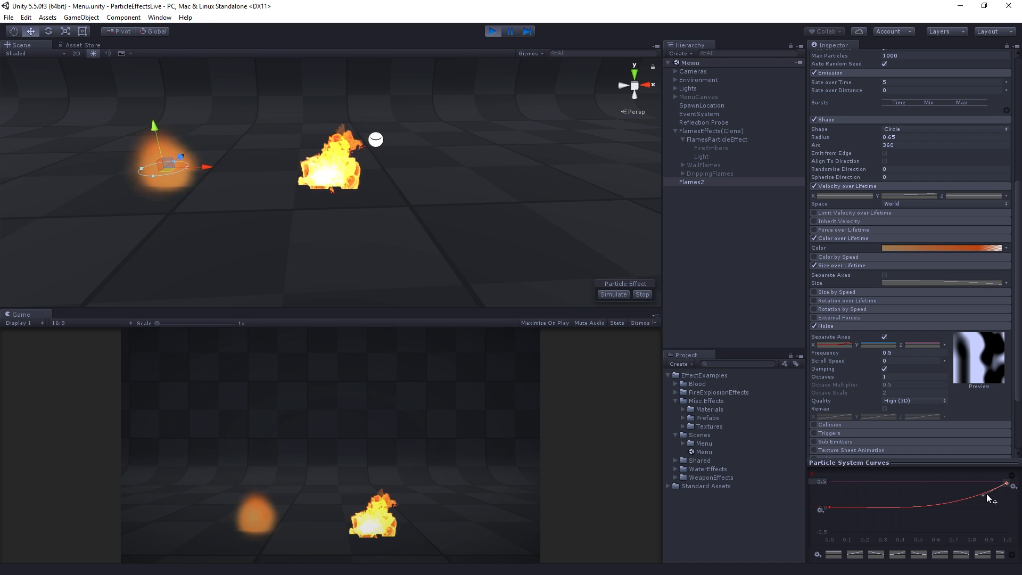
{"action": "left_click_drag", "start_coordinate": [987, 495], "coordinate": [987, 492]}
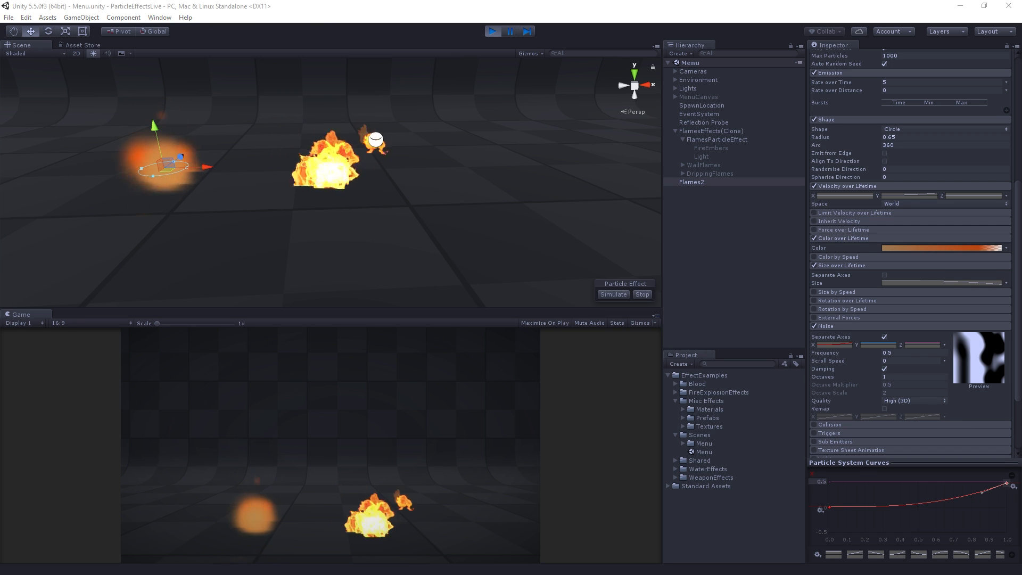
Copy the noise X strength curve and paste it onto the Y axis
{"action": "right_click", "coordinate": [836, 344]}
{"action": "right_click", "coordinate": [877, 343]}
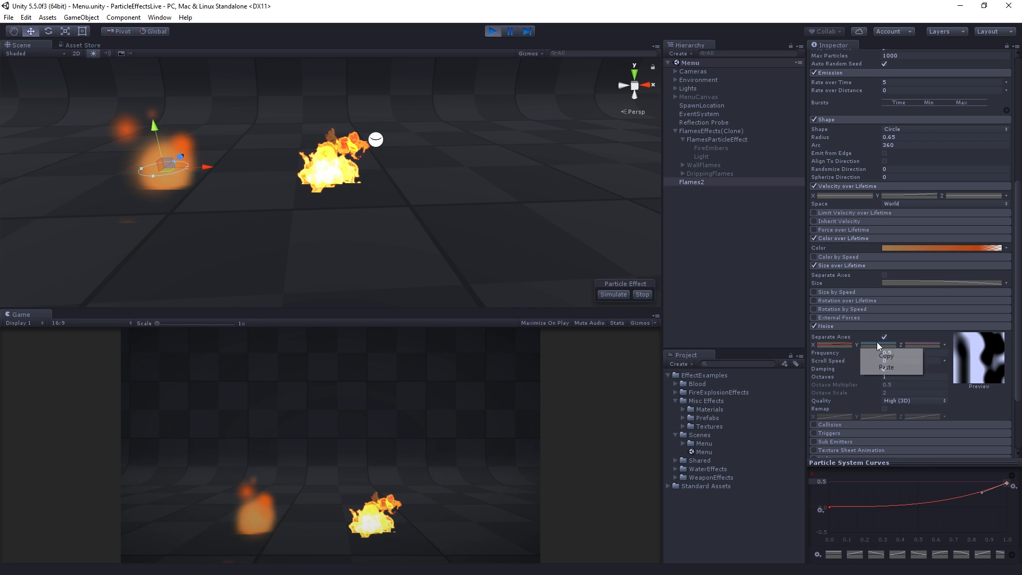
{"action": "left_click", "coordinate": [899, 368]}
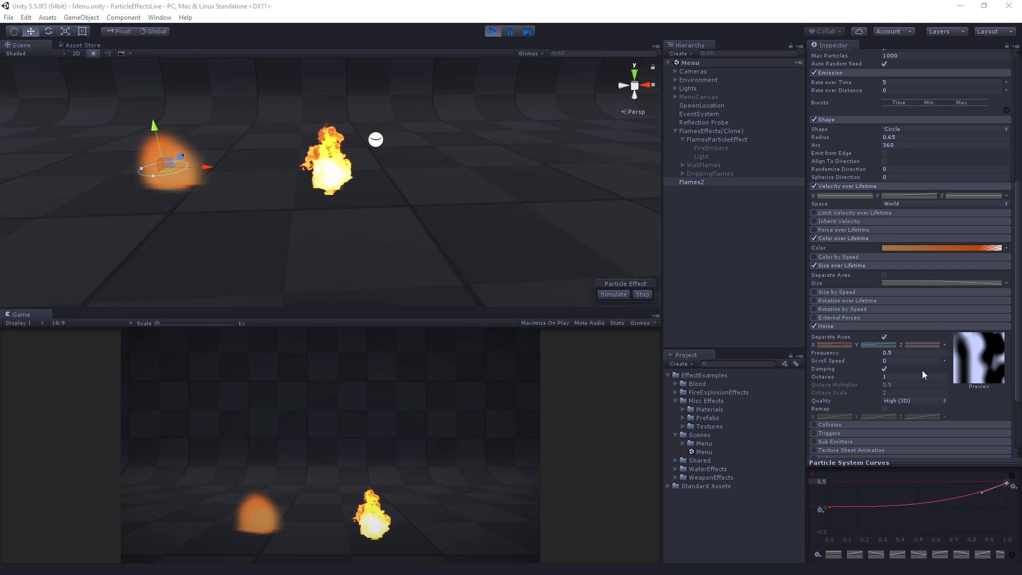
Raise the Flames2 effect above the floor along its Y axis and check its movement from another angle
{"action": "left_click_drag", "start_coordinate": [157, 126], "coordinate": [151, 93]}
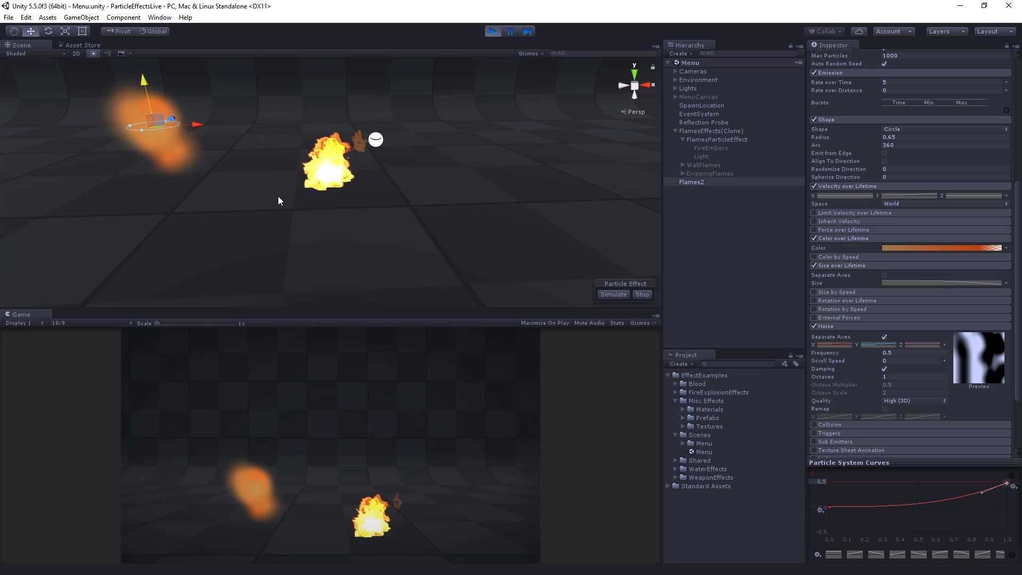
{"action": "left_click_drag", "start_coordinate": [213, 151], "coordinate": [132, 125], "text": "alt"}
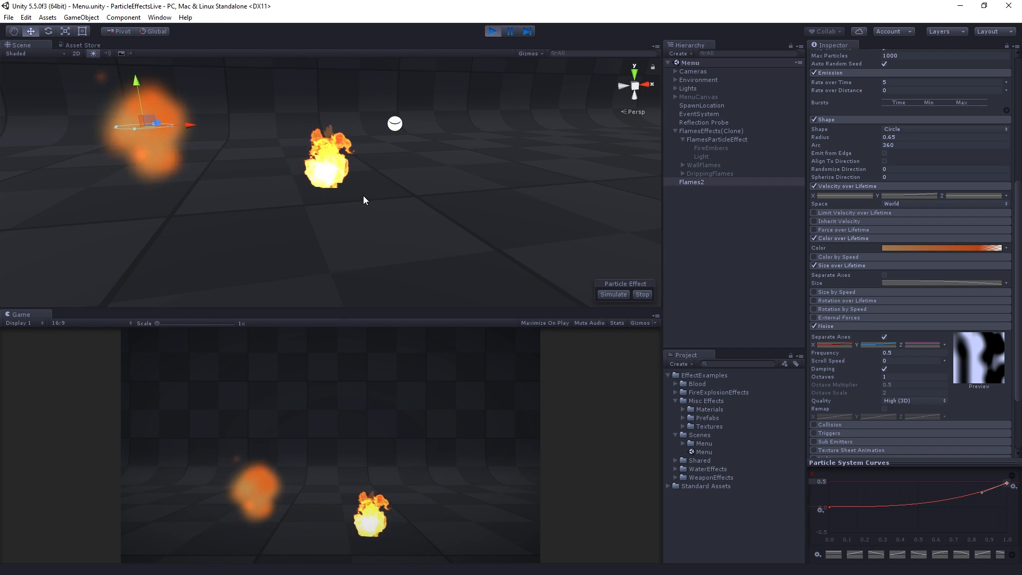
{"action": "left_click_drag", "start_coordinate": [396, 205], "coordinate": [364, 200], "text": "alt"}
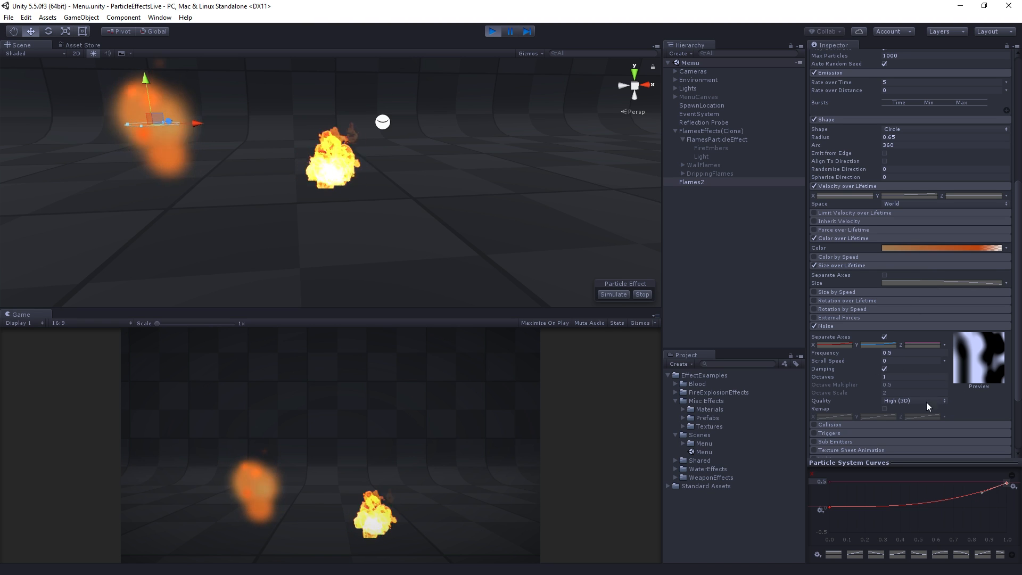
Test the noise with 2 octaves and octave multipliers of 0 and 0.5, ending with Octaves at 1
{"action": "left_click", "coordinate": [906, 378]}
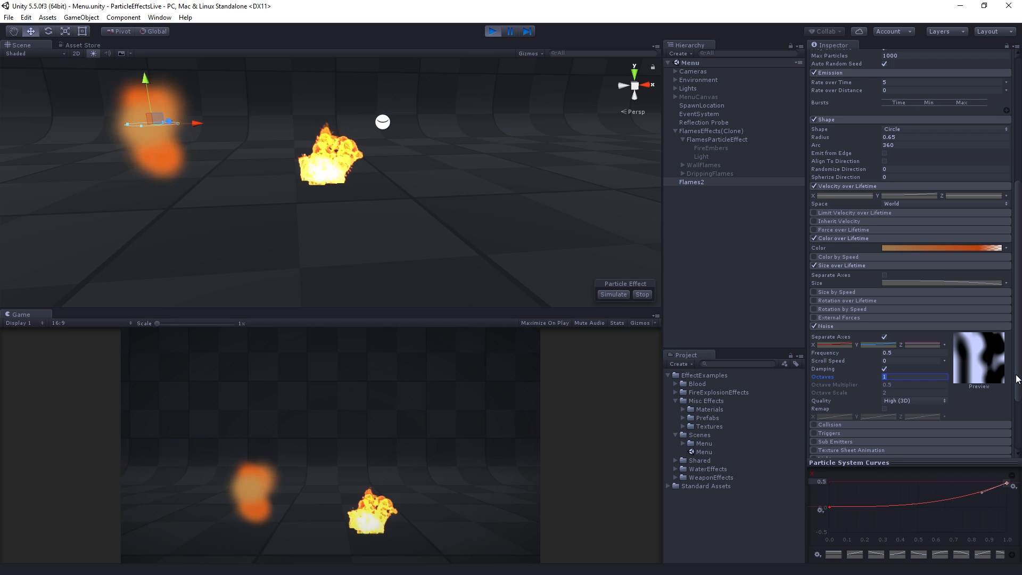
{"action": "type", "text": "2"}
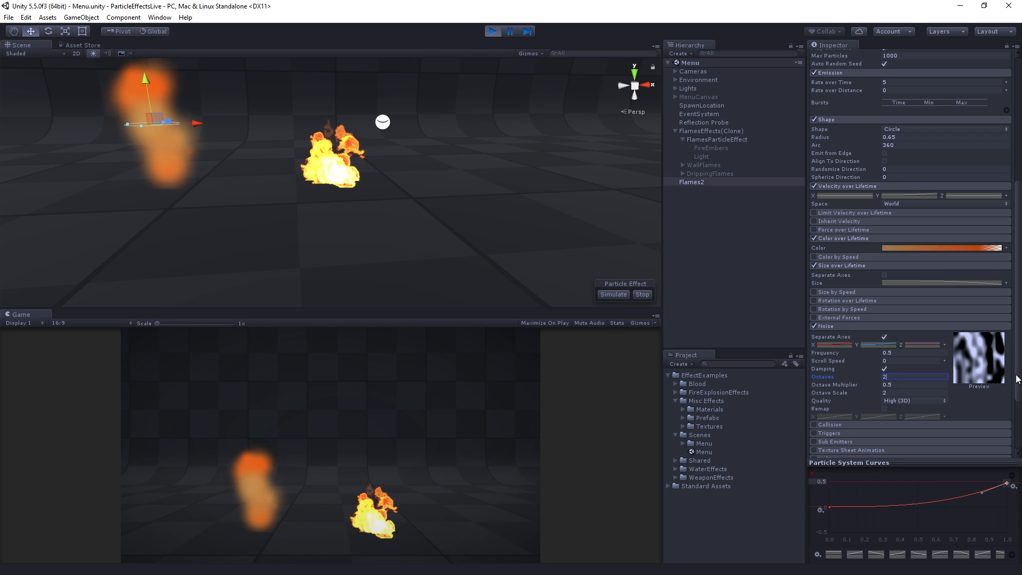
{"action": "left_click", "coordinate": [914, 386]}
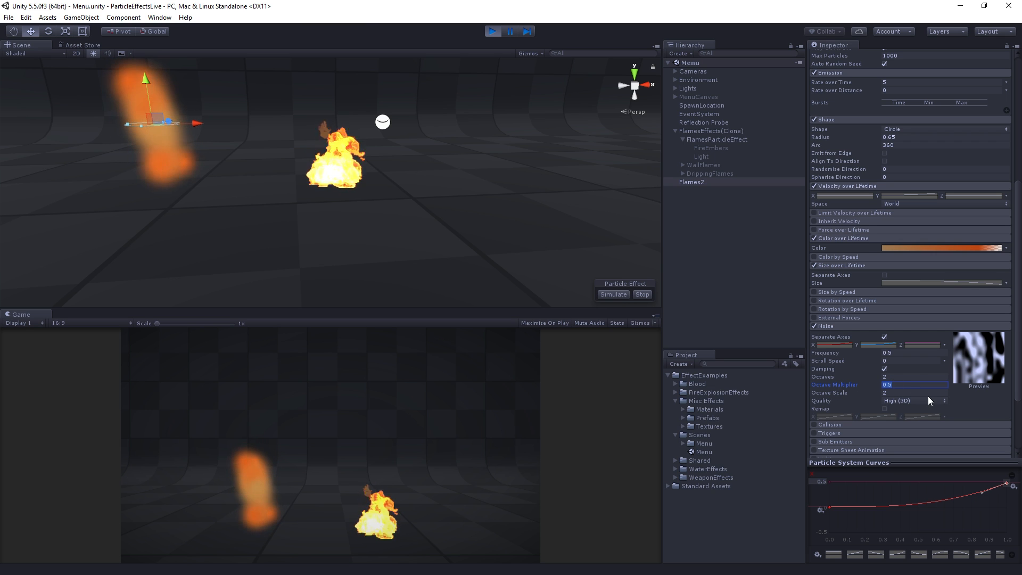
{"action": "type", "text": "0"}
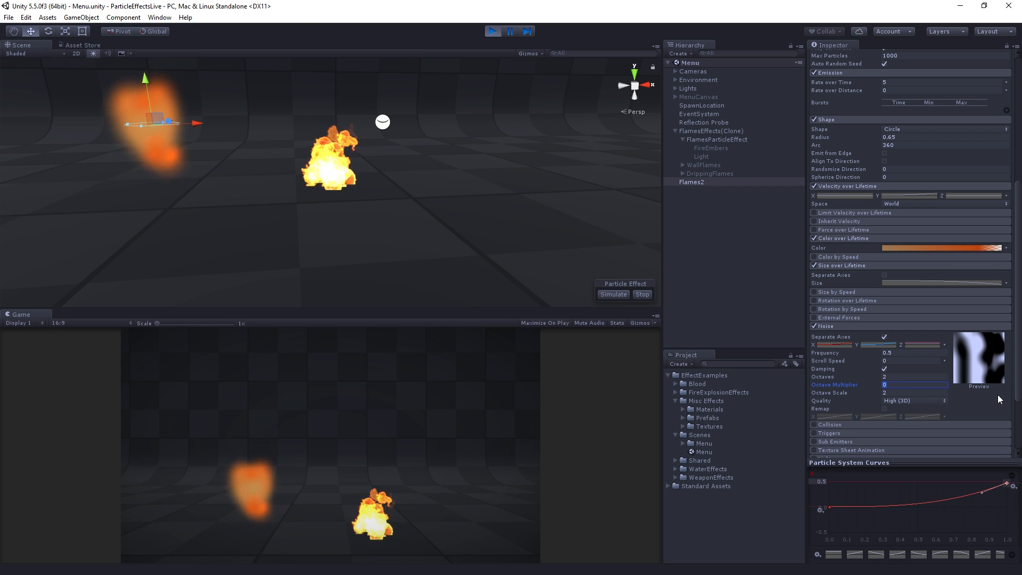
{"action": "type", "text": ".5"}
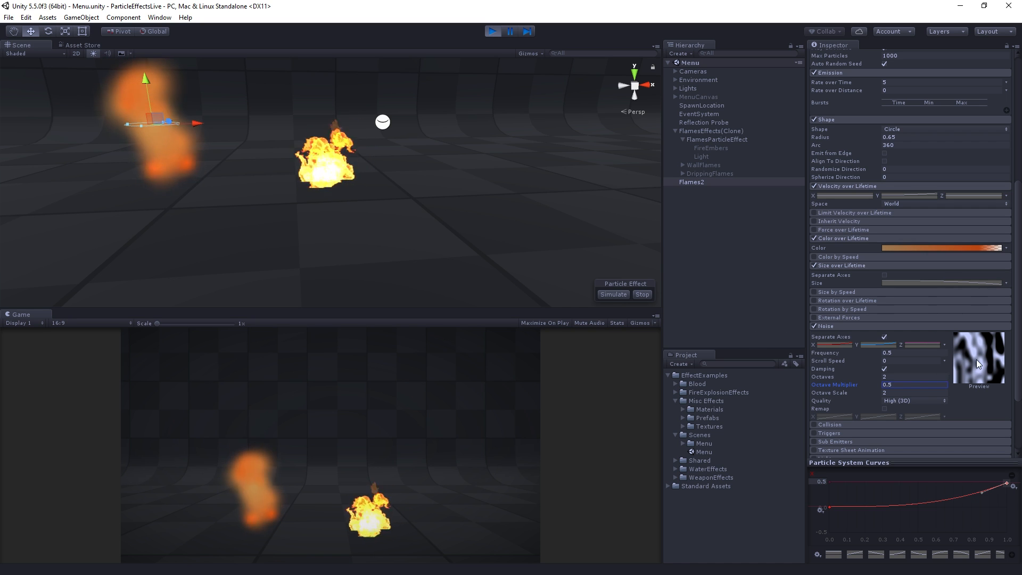
{"action": "key", "text": "shift+Tab"}
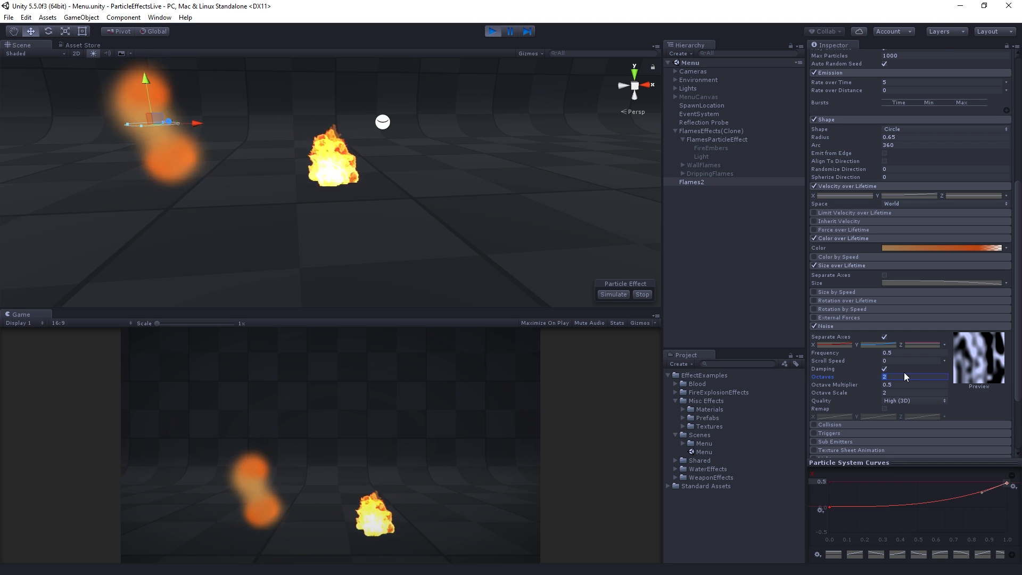
{"action": "left_click", "coordinate": [909, 394]}
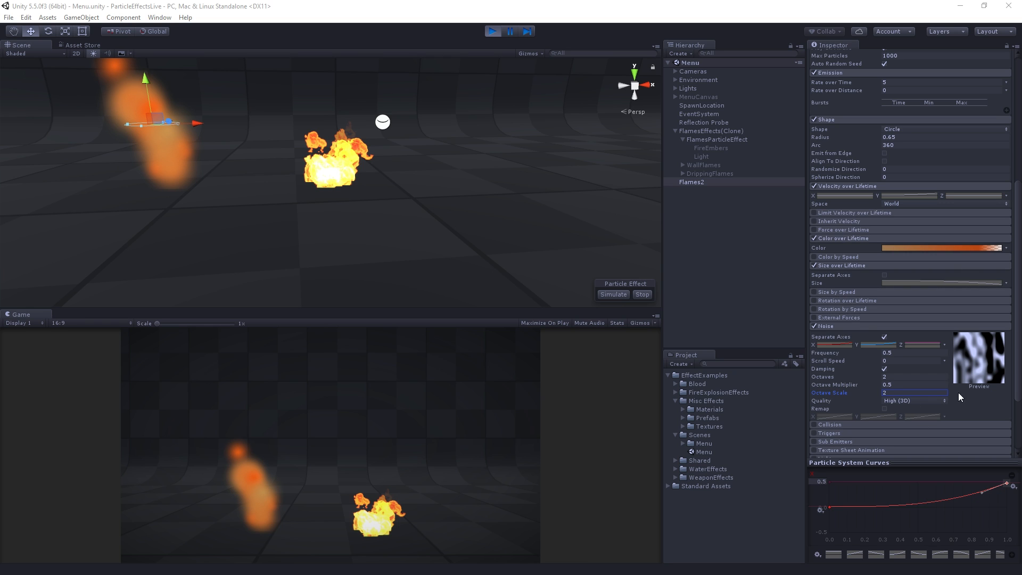
{"action": "left_click", "coordinate": [902, 377]}
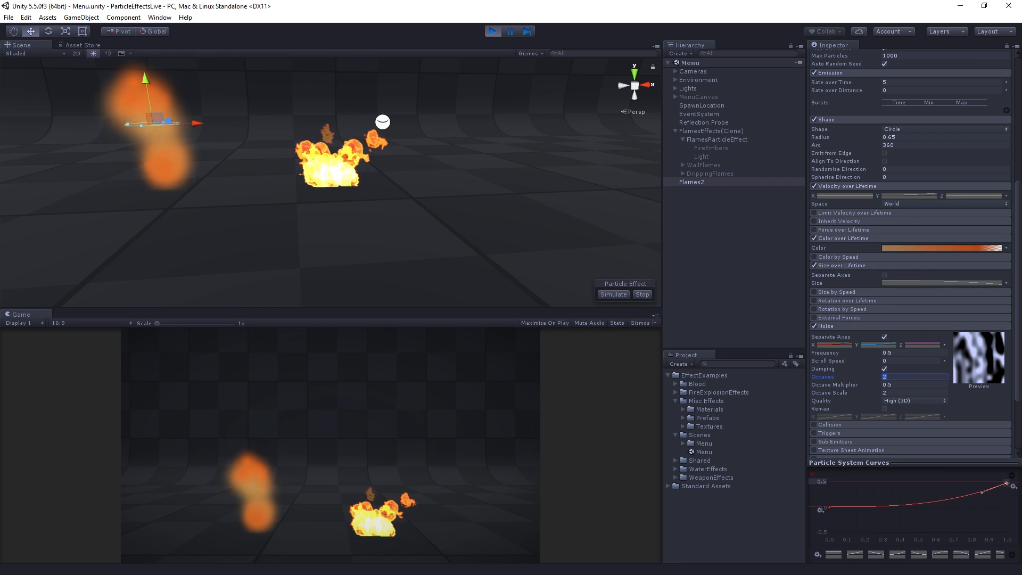
{"action": "type", "text": "1"}
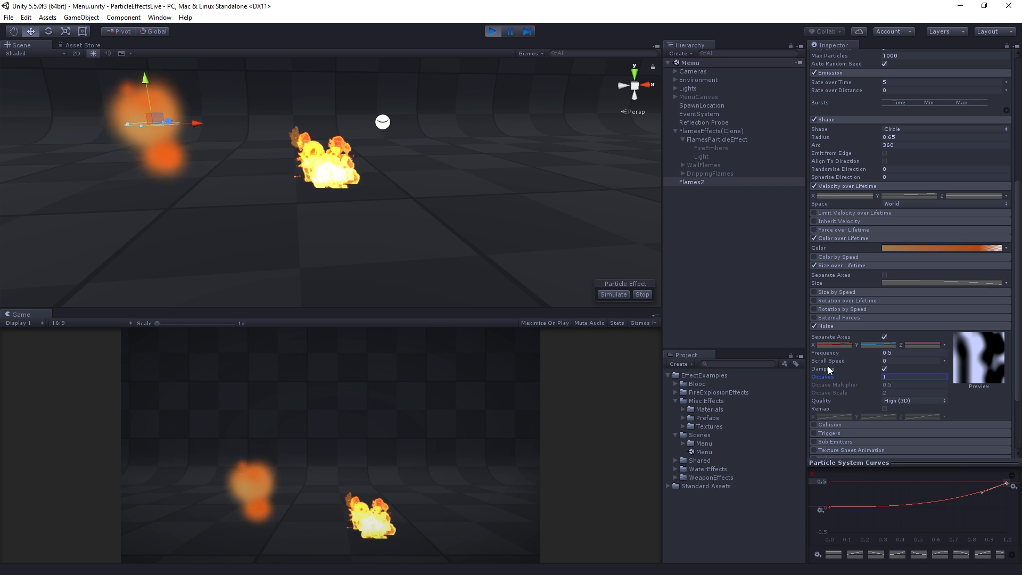
Set the noise Scroll Speed to 0.2 and check the whole effect in the scene
{"action": "left_click", "coordinate": [905, 361]}
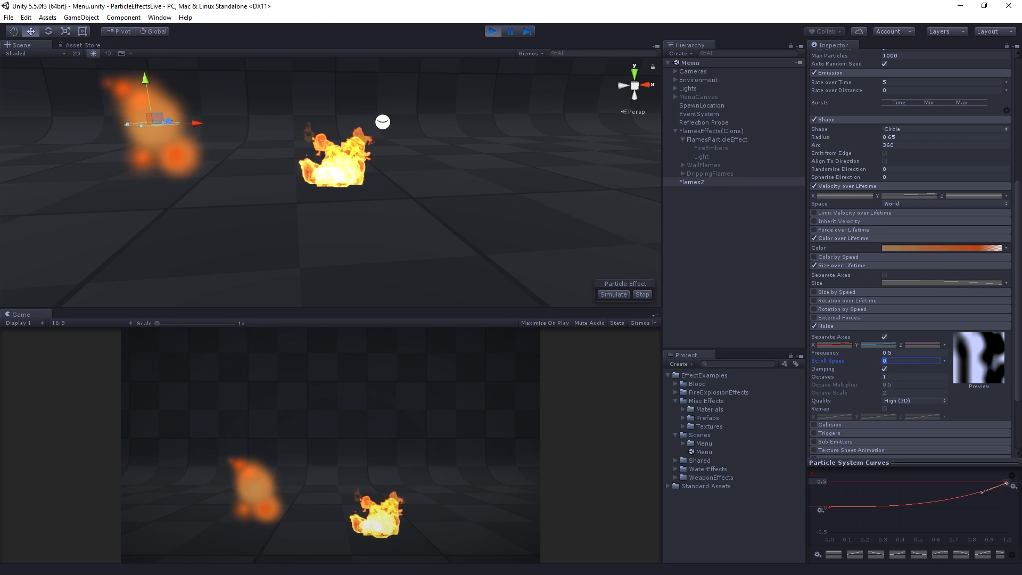
{"action": "type", "text": "."}
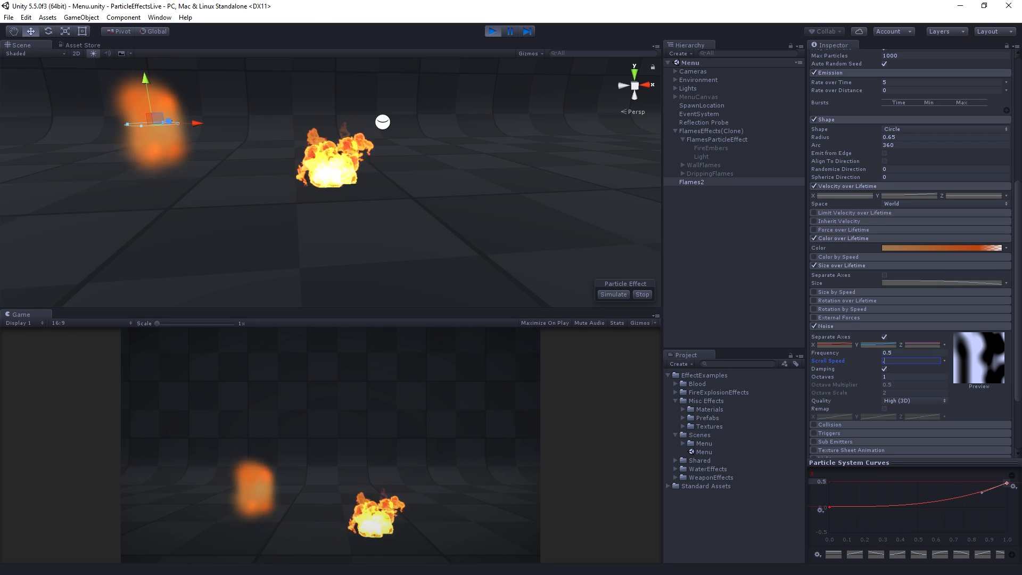
{"action": "type", "text": "2"}
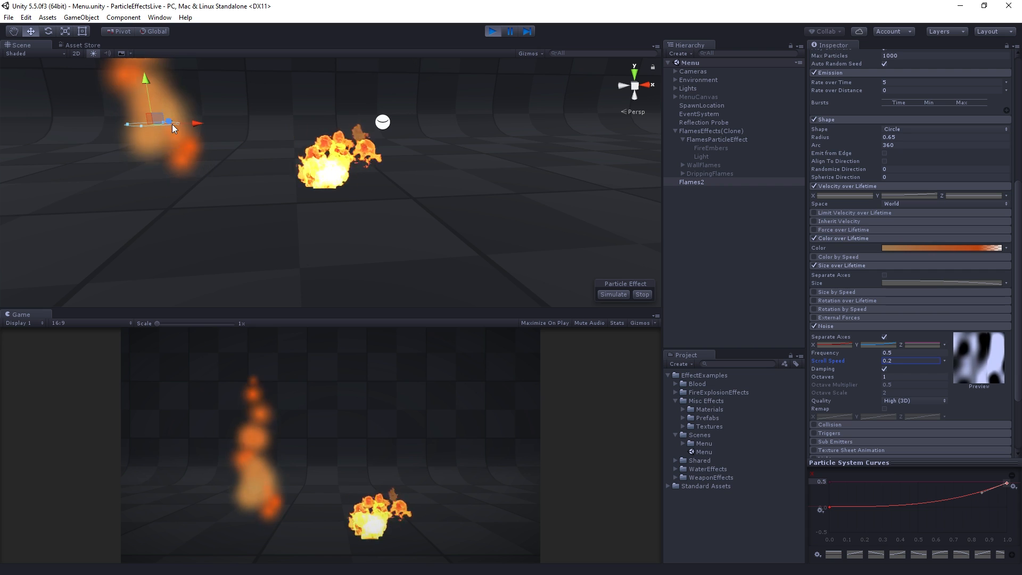
{"action": "scroll", "coordinate": [177, 113], "scroll_direction": "down", "scroll_amount": 4}
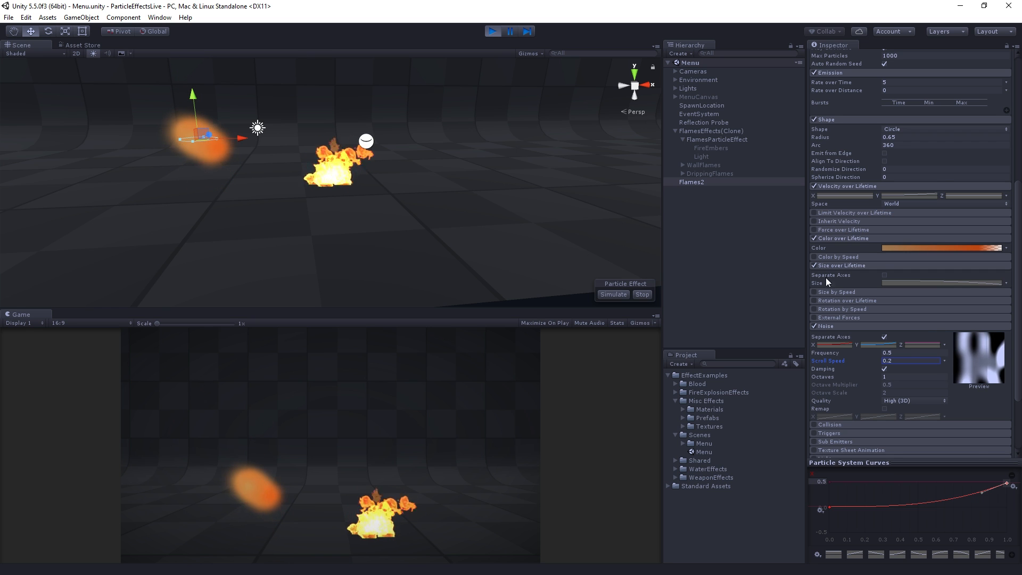
Expand the Renderer module of the Flames2 particle system to show its material settings
{"action": "scroll", "coordinate": [881, 289], "scroll_direction": "down", "scroll_amount": 3}
{"action": "scroll", "coordinate": [880, 291], "scroll_direction": "down", "scroll_amount": 2}
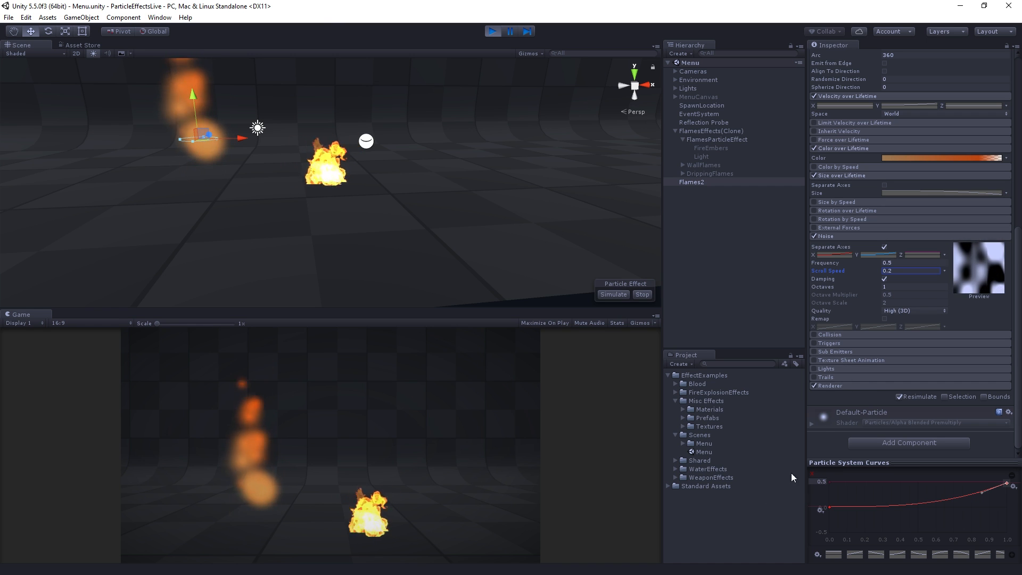
{"action": "left_click", "coordinate": [877, 387]}
{"action": "scroll", "coordinate": [866, 375], "scroll_direction": "down", "scroll_amount": 5}
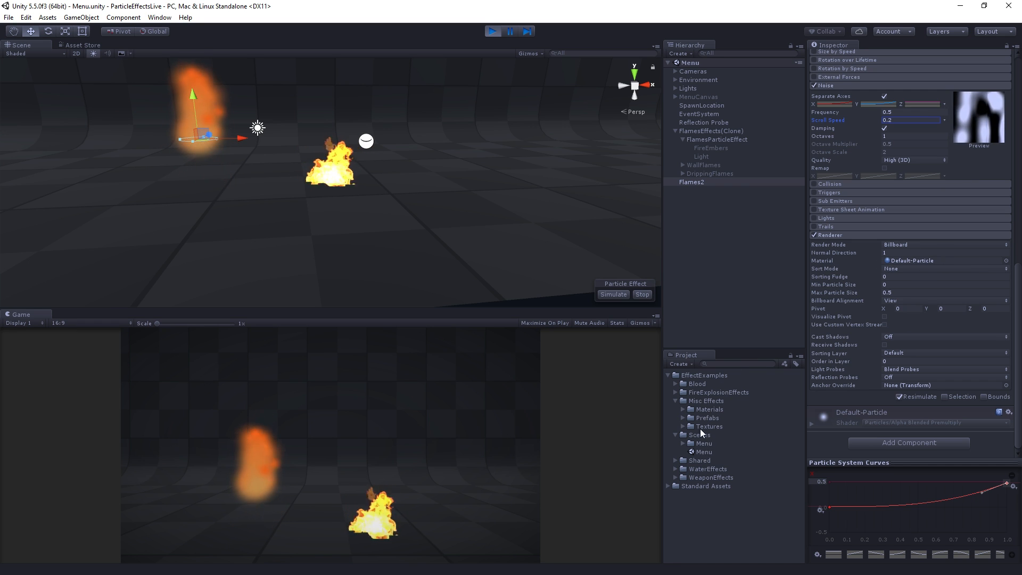
Collapse the Misc Effects project folder and expand the Materials folder inside FireExplosionEffects
{"action": "left_click", "coordinate": [680, 400]}
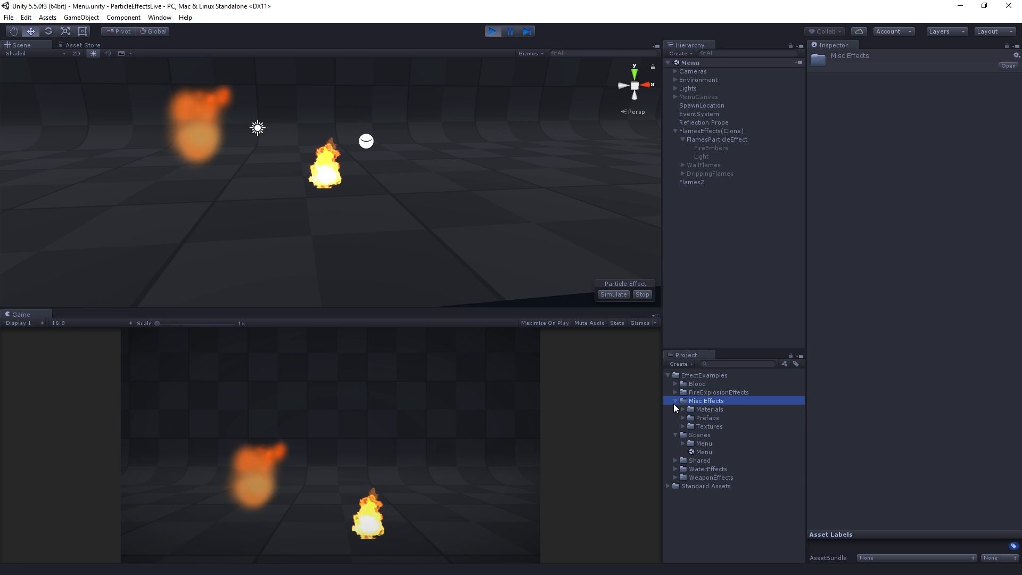
{"action": "left_click", "coordinate": [675, 402]}
{"action": "left_click", "coordinate": [675, 393]}
{"action": "left_click", "coordinate": [683, 401]}
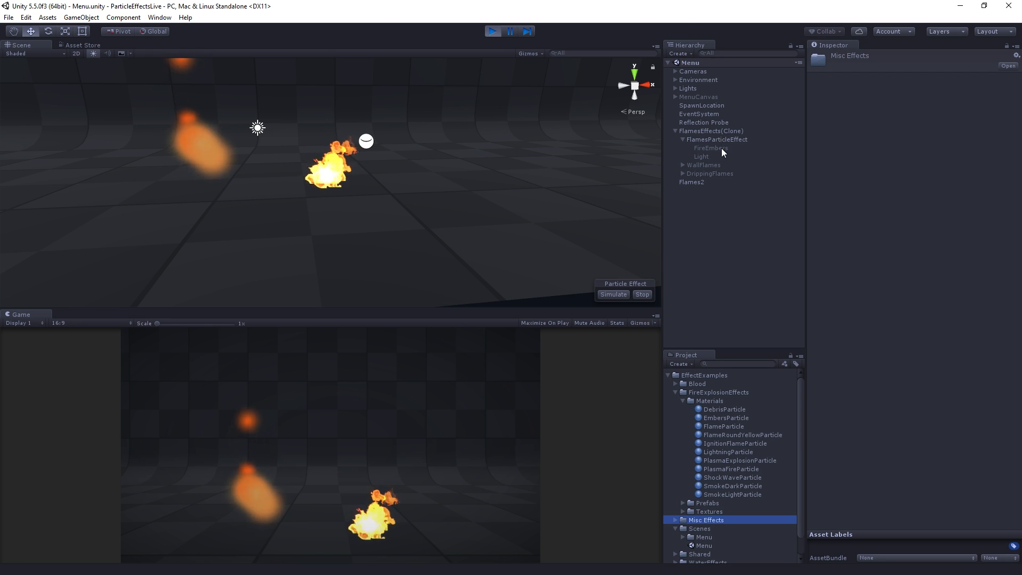
Assign the FlameRoundYellowParticle material to the Renderer module of Flames2
{"action": "left_click", "coordinate": [703, 182]}
{"action": "scroll", "coordinate": [921, 400], "scroll_direction": "down", "scroll_amount": 15}
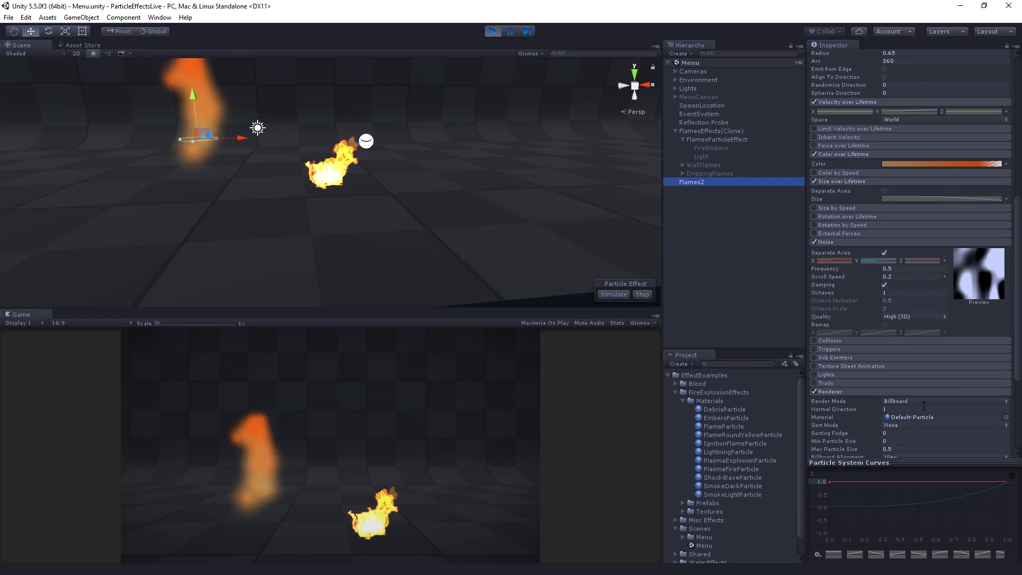
{"action": "left_click_drag", "start_coordinate": [740, 427], "coordinate": [917, 260]}
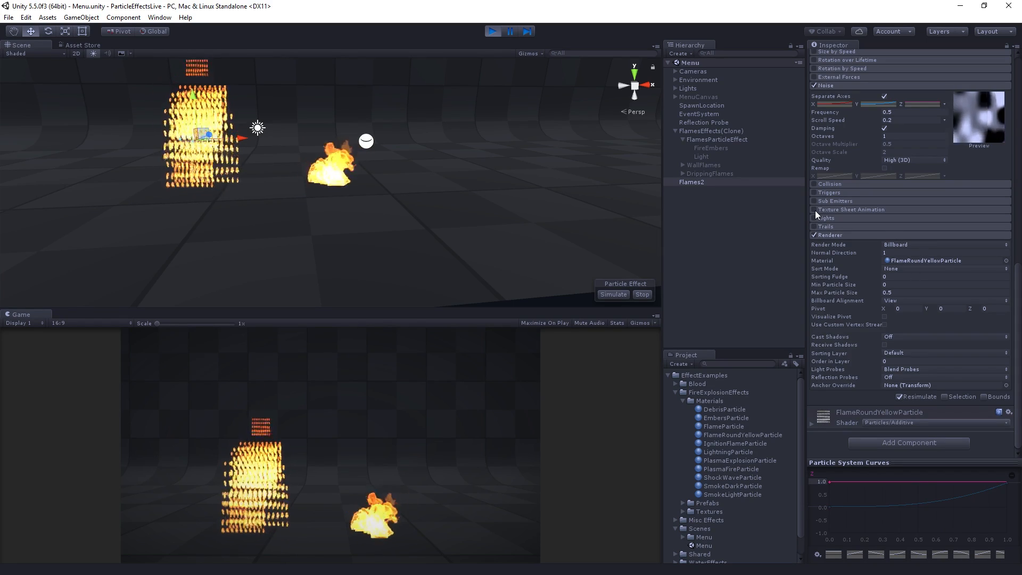
Set the Y pivot in the Renderer module of Flames2 to -0.15
{"action": "left_click", "coordinate": [953, 310]}
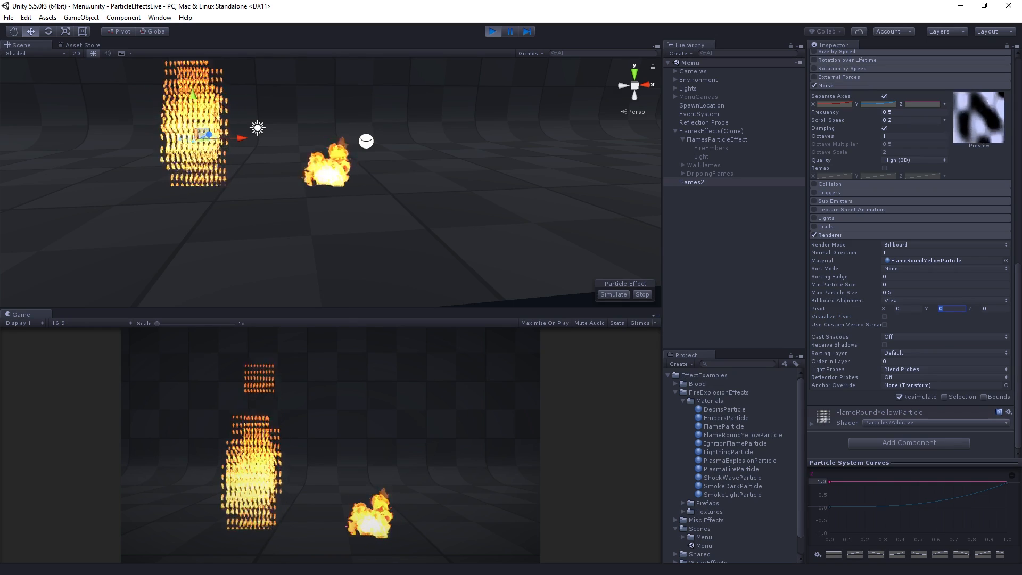
{"action": "key", "text": "alt+Tab"}
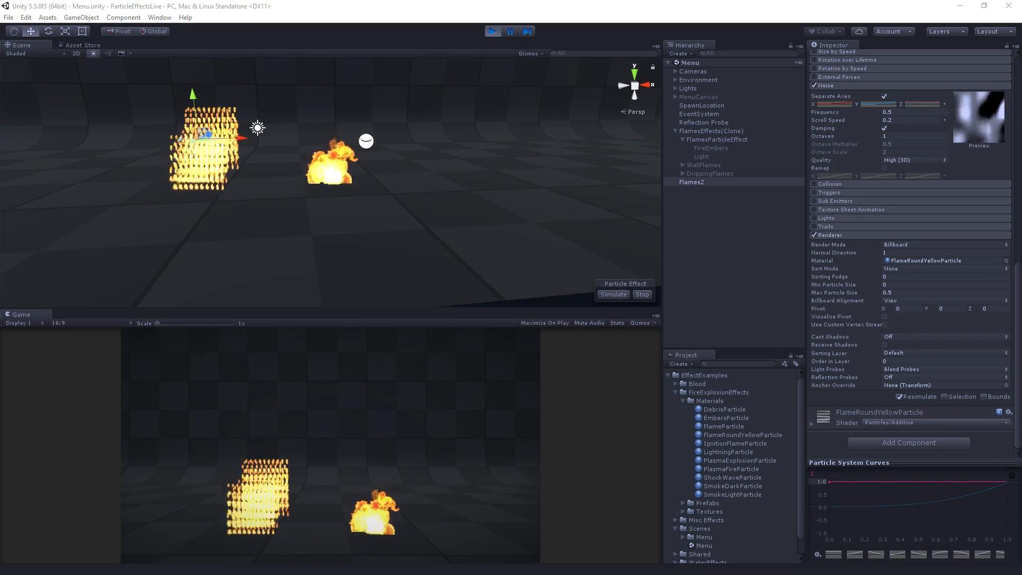
{"action": "left_click", "coordinate": [945, 309]}
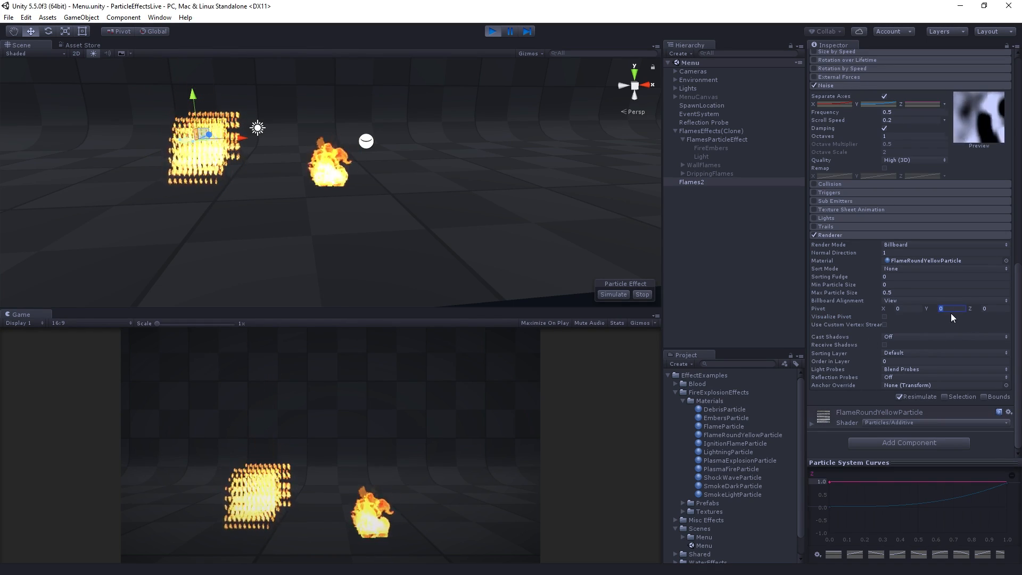
{"action": "type", "text": "-0.15"}
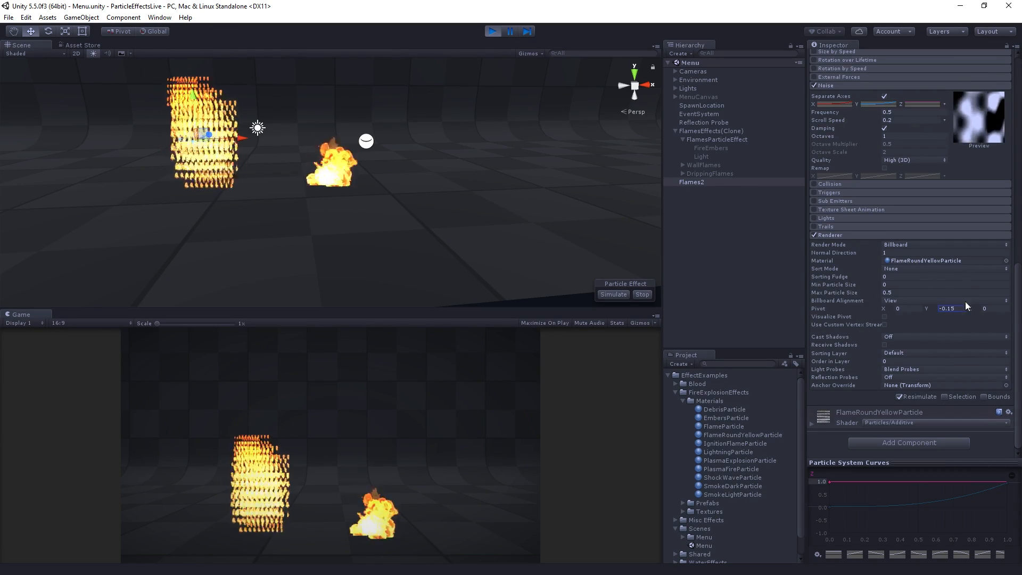
Enable the Texture Sheet Animation module of Flames2 and start editing its horizontal tile count
{"action": "left_click", "coordinate": [831, 209]}
{"action": "left_click", "coordinate": [814, 210]}
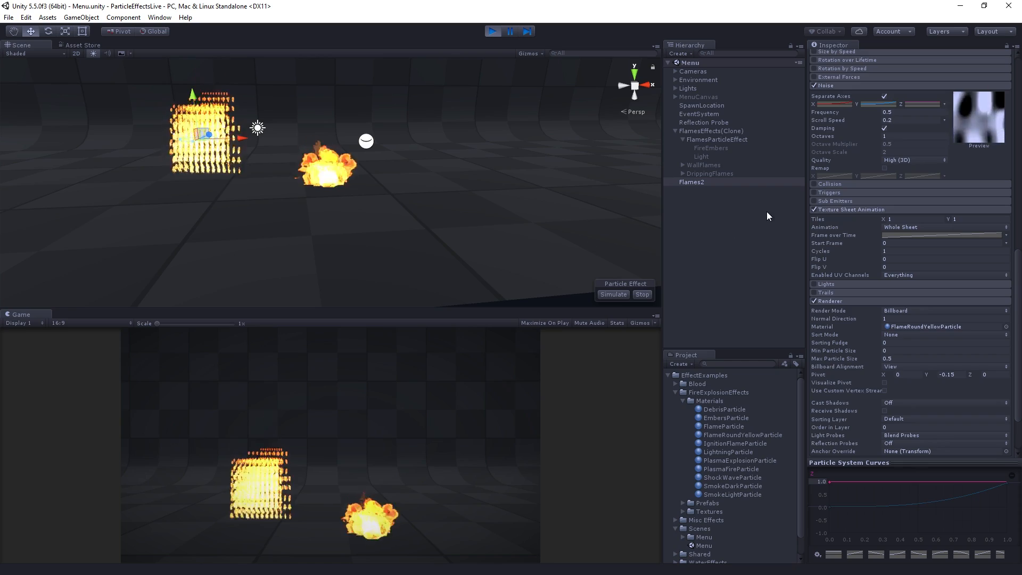
{"action": "left_click", "coordinate": [891, 218]}
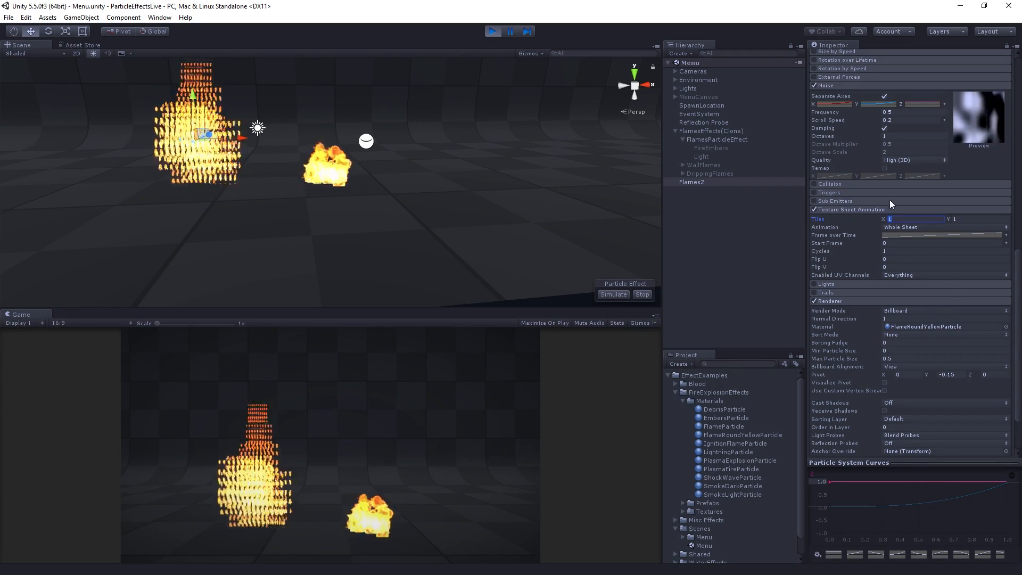
Locate the texture used by the FlameRoundYellowParticle material and examine the frame rows and columns of FlameRoundParticleSheet
{"action": "left_click", "coordinate": [770, 435]}
{"action": "left_click", "coordinate": [1002, 101]}
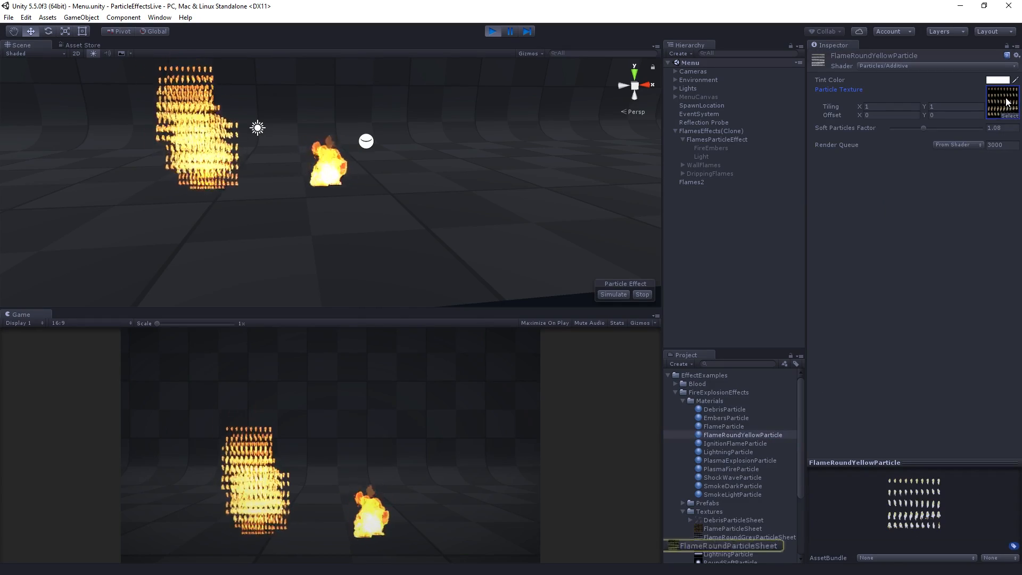
{"action": "double_click", "coordinate": [730, 545]}
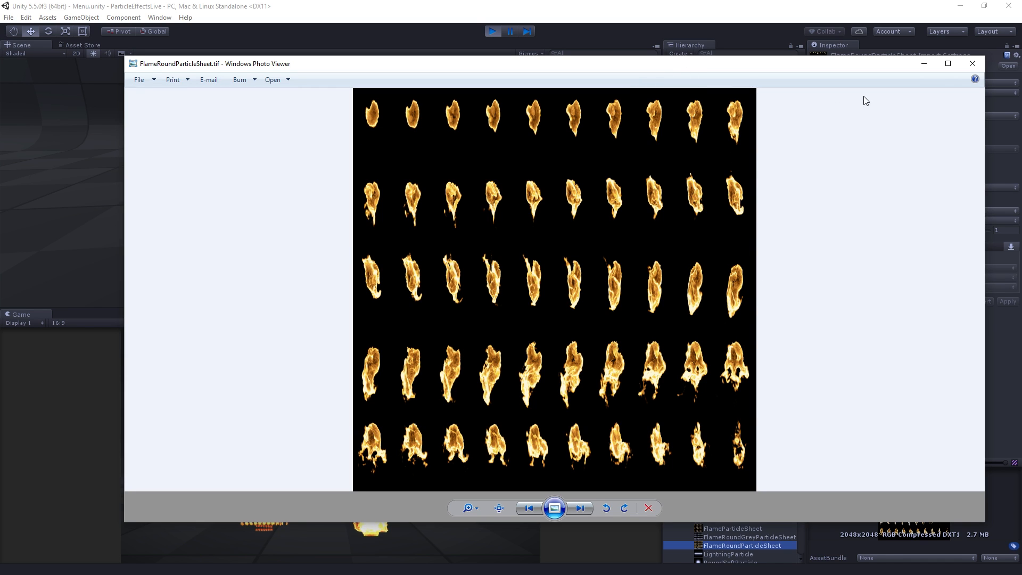
{"action": "left_click", "coordinate": [972, 65]}
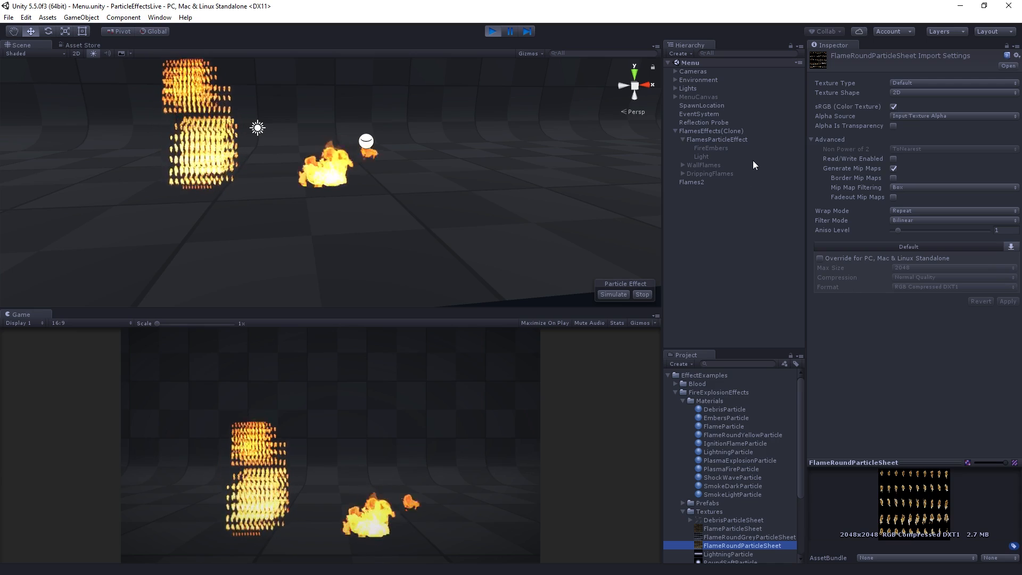
{"action": "left_click", "coordinate": [693, 182]}
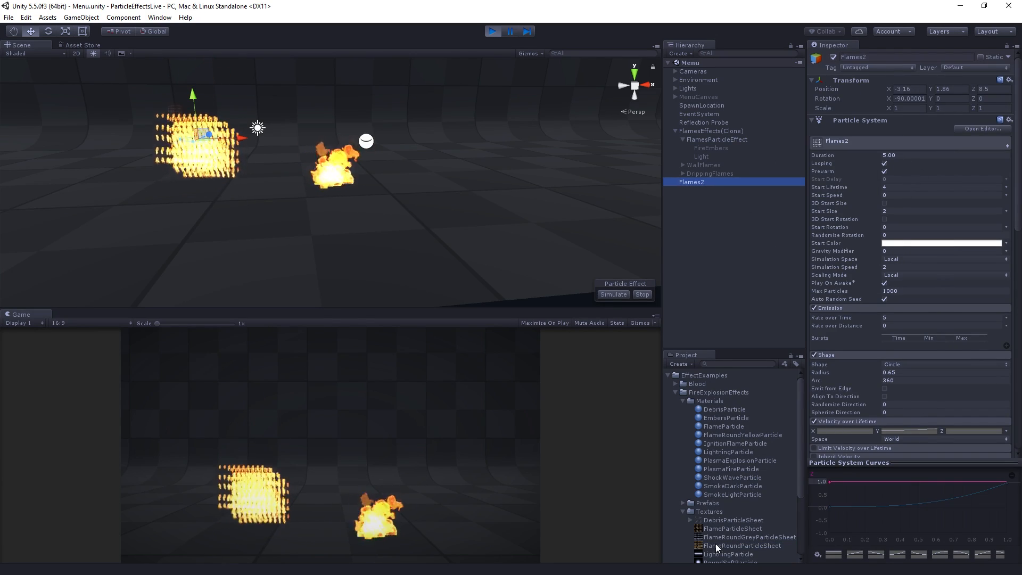
{"action": "left_click", "coordinate": [758, 545]}
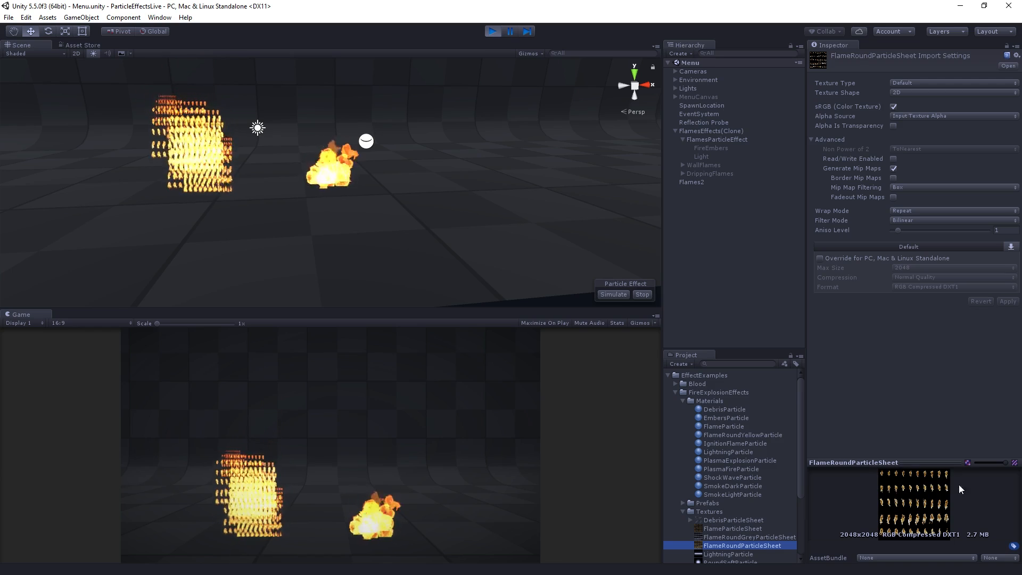
Set the Texture Sheet Animation tiles of Flames2 to X 10 and Y 5, keeping the animation on Whole Sheet
{"action": "left_click", "coordinate": [699, 181]}
{"action": "scroll", "coordinate": [911, 378], "scroll_direction": "down", "scroll_amount": 15}
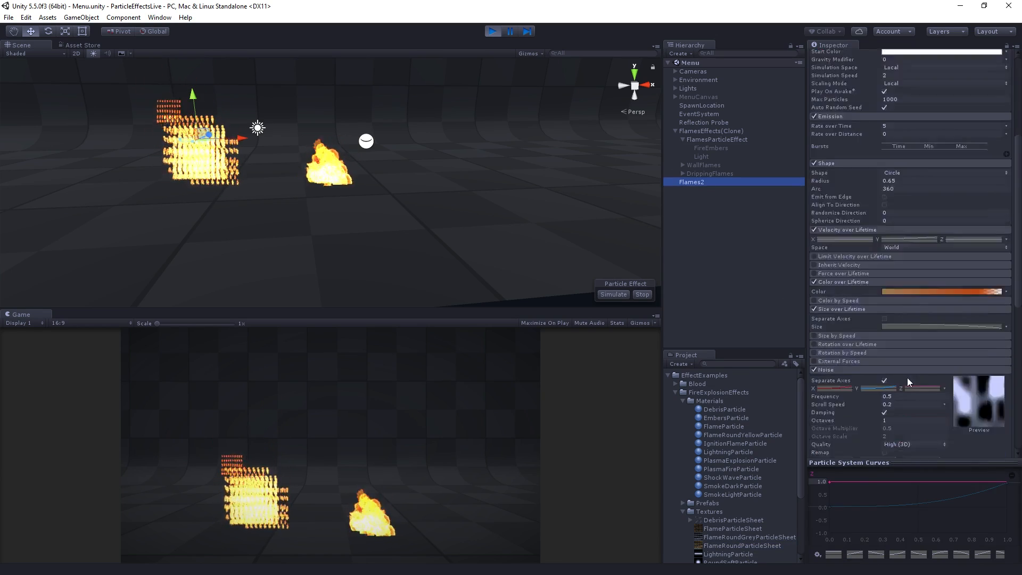
{"action": "left_click", "coordinate": [913, 153]}
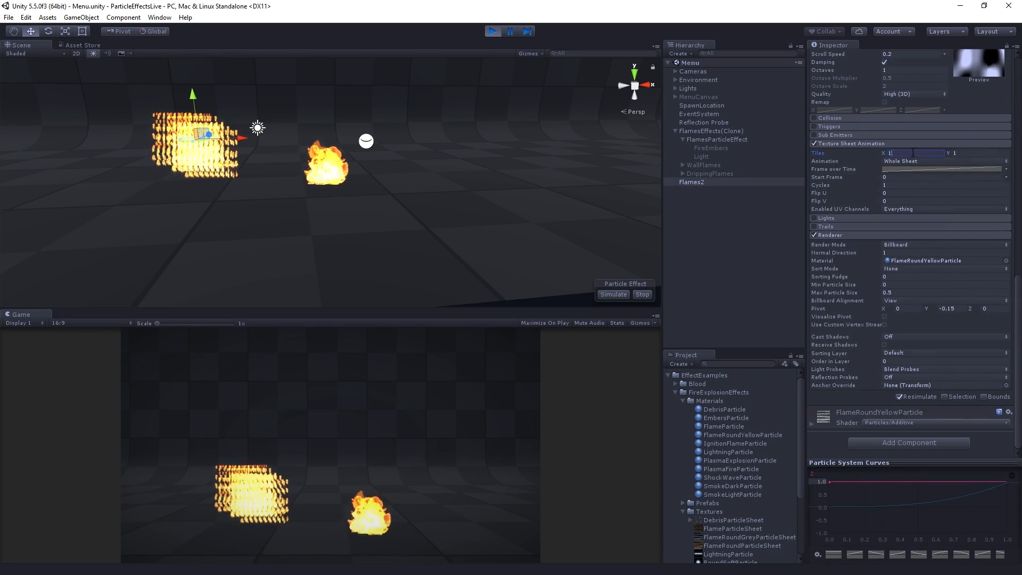
{"action": "type", "text": "10"}
{"action": "key", "text": "Tab"}
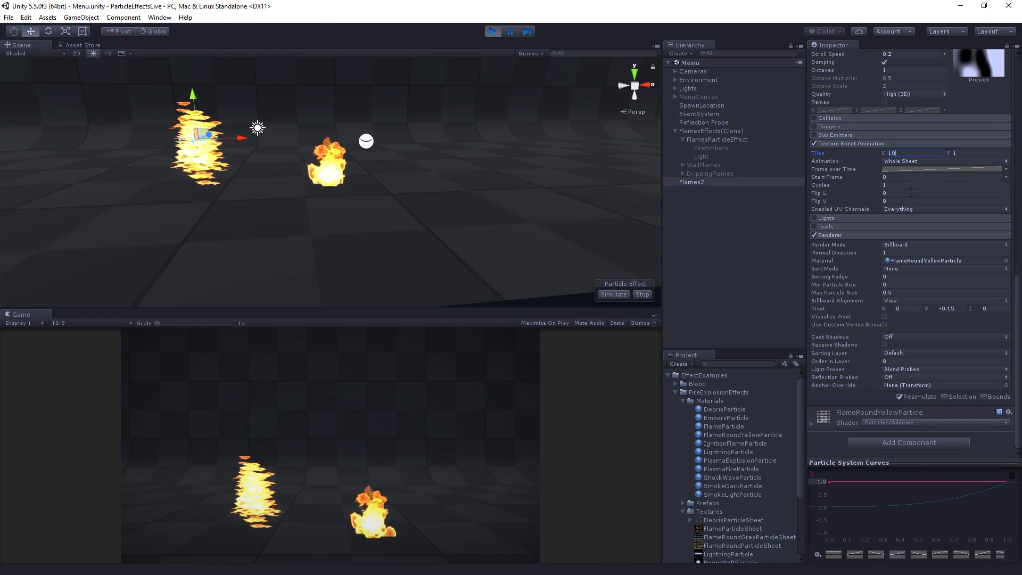
{"action": "type", "text": "5"}
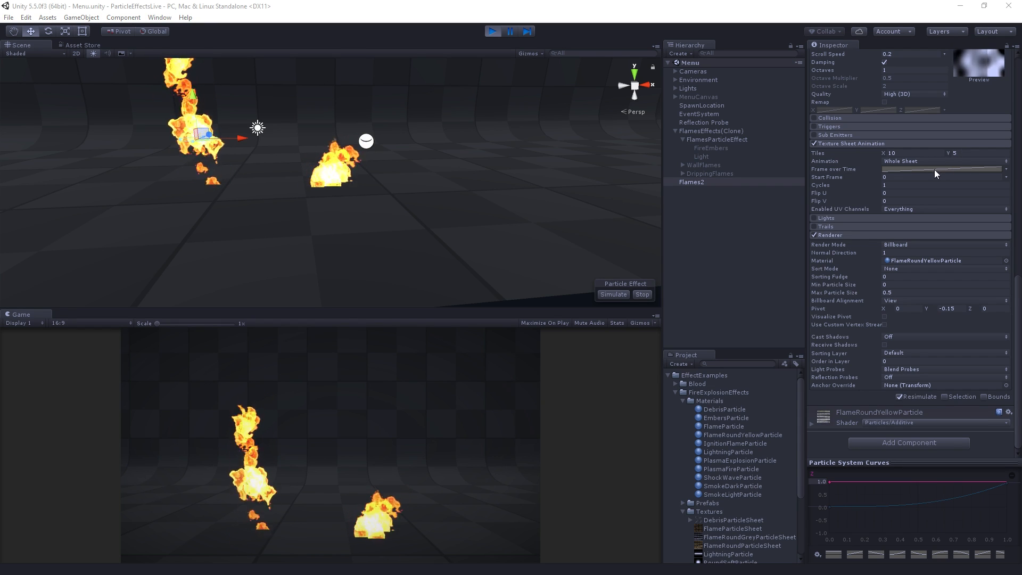
{"action": "left_click", "coordinate": [905, 159]}
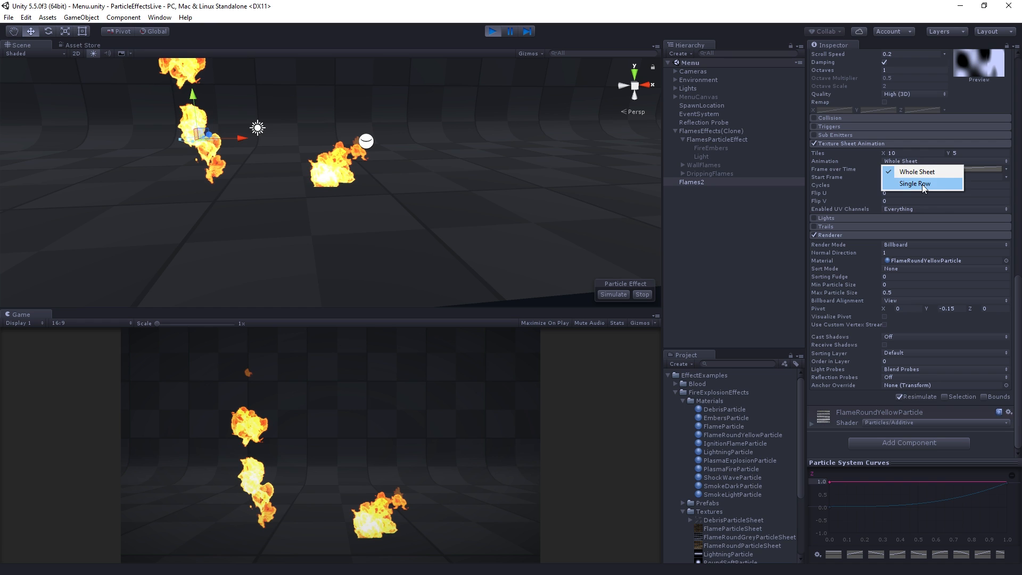
{"action": "left_click", "coordinate": [926, 172]}
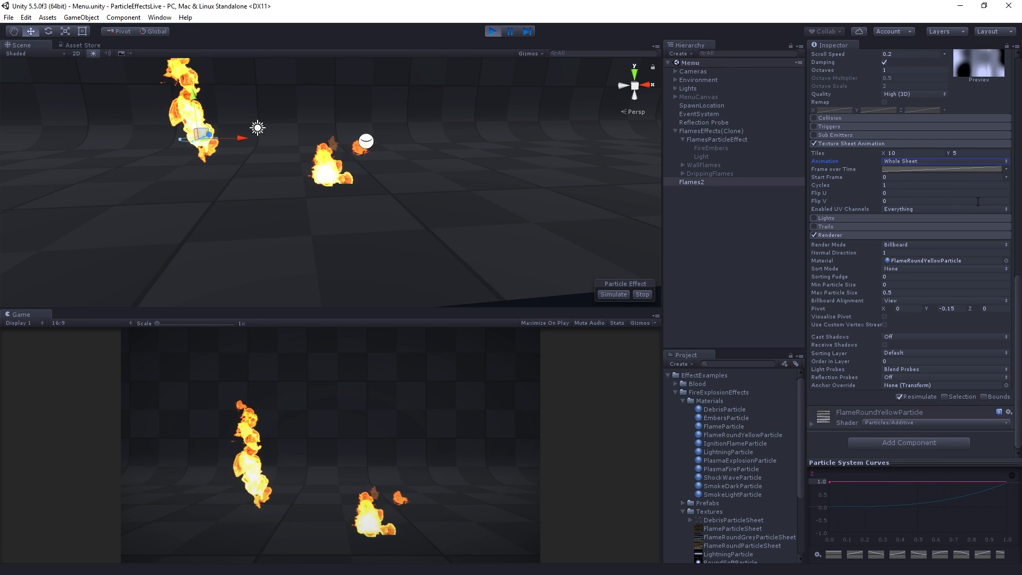
Try a linearly falling Frame over Time curve for the texture sheet and restore the linearly rising one
{"action": "left_click", "coordinate": [950, 169]}
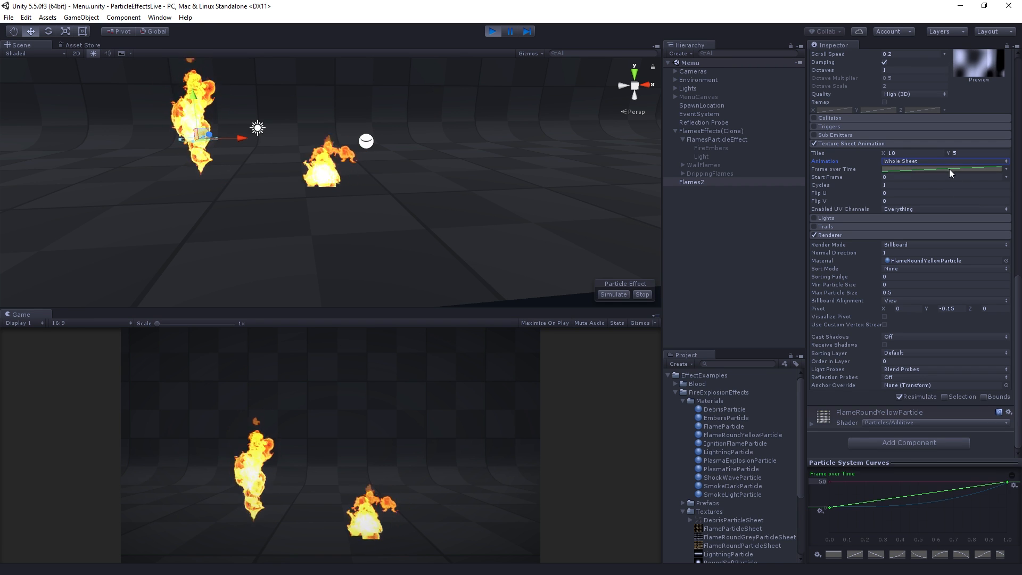
{"action": "left_click", "coordinate": [876, 555]}
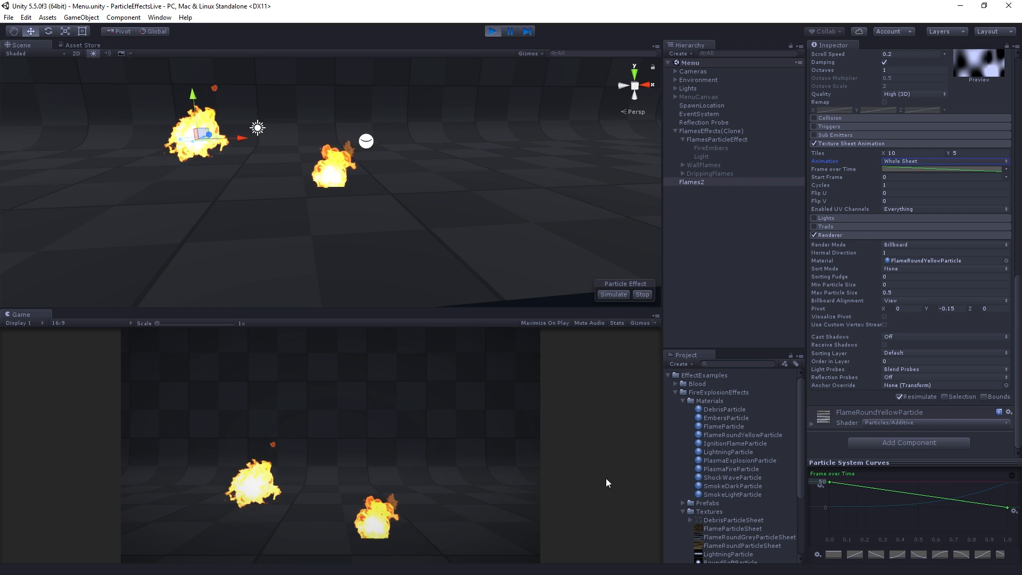
{"action": "left_click", "coordinate": [855, 555]}
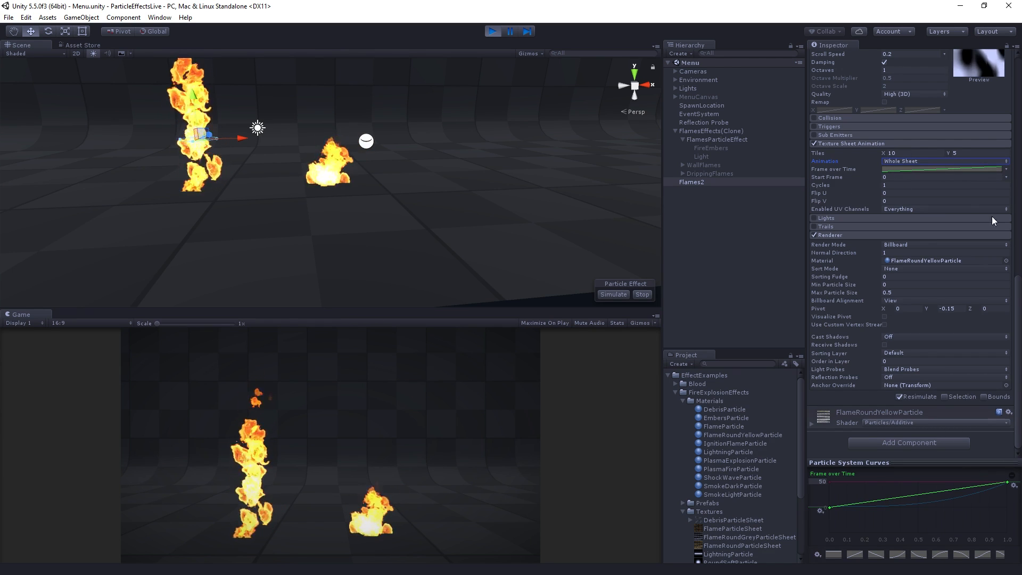
Lower the Z strength curve in the Noise module of Flames2 to a constant 0
{"action": "key", "text": "Tab"}
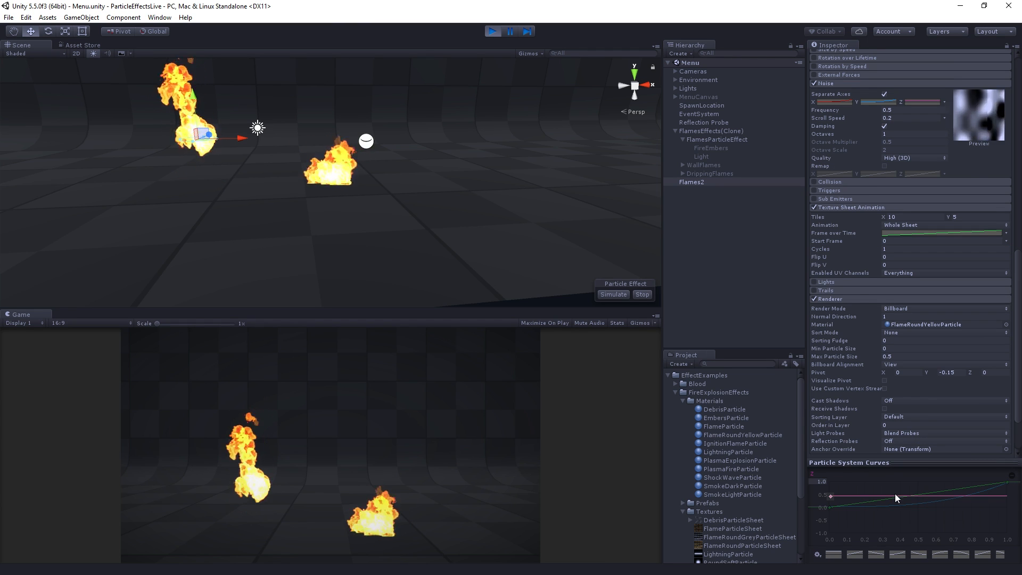
{"action": "left_click_drag", "start_coordinate": [893, 497], "coordinate": [903, 506]}
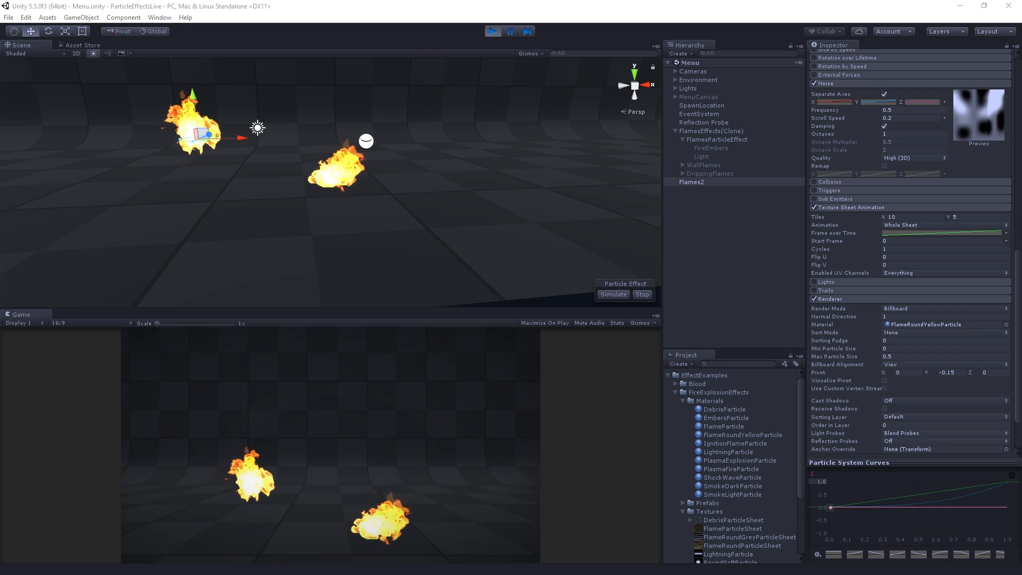
Bring up a floating Inspector to examine the reference flame's module settings and curves, and move it out of view
{"action": "left_click_drag", "start_coordinate": [833, 46], "coordinate": [837, 21]}
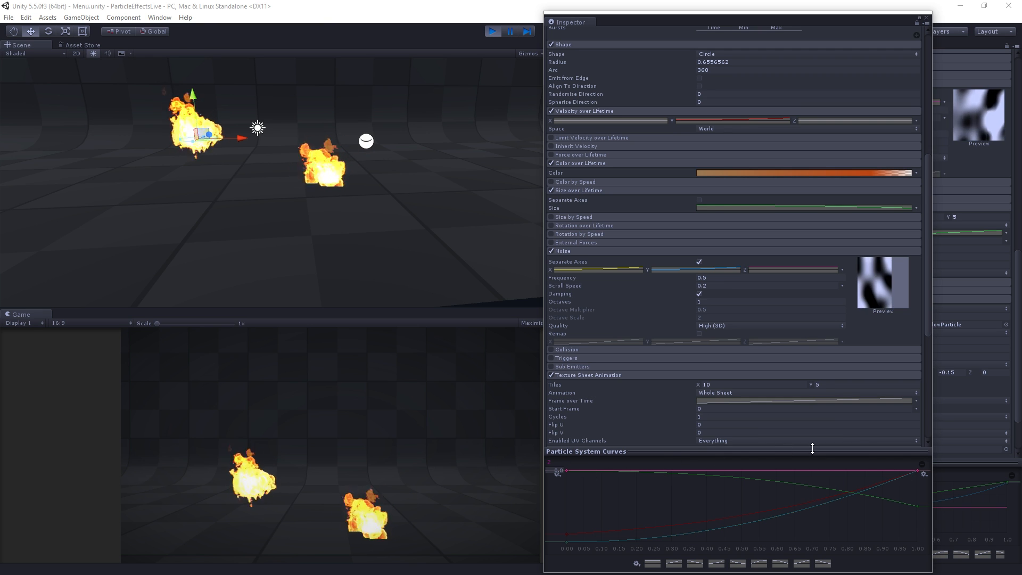
{"action": "left_click_drag", "start_coordinate": [797, 21], "coordinate": [1021, 26]}
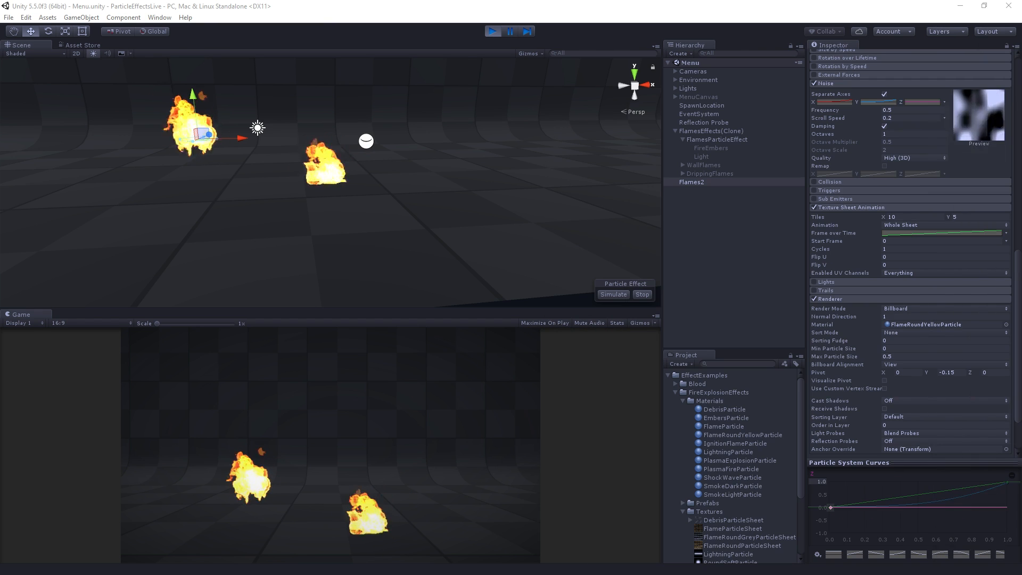